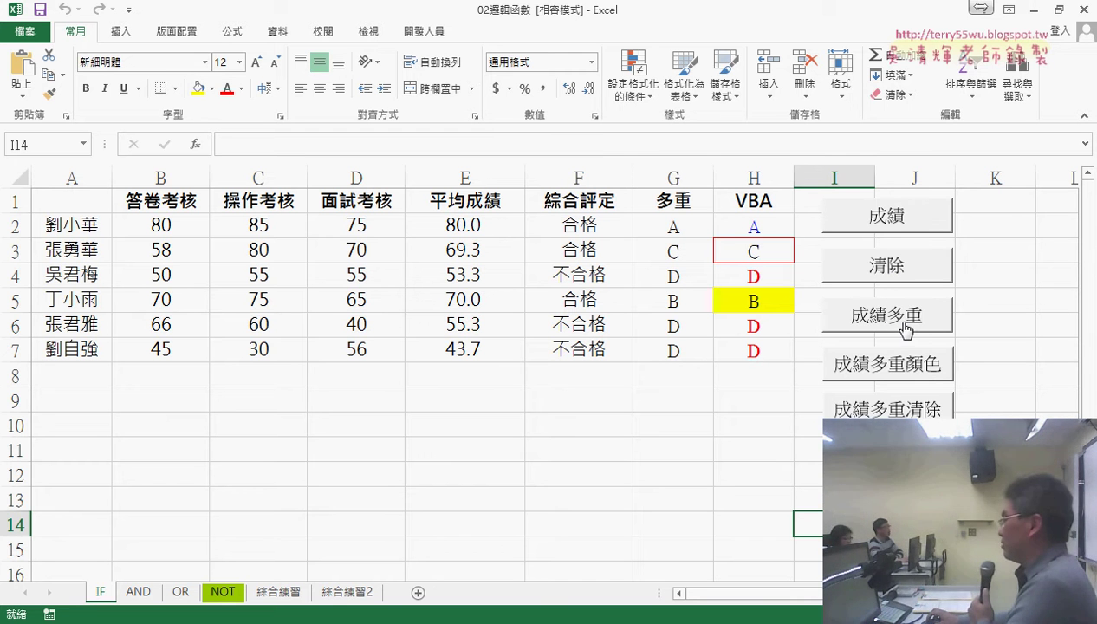
- Run the 清除 button to remove the letter grades from column H
{"action": "left_click", "coordinate": [901, 274]}
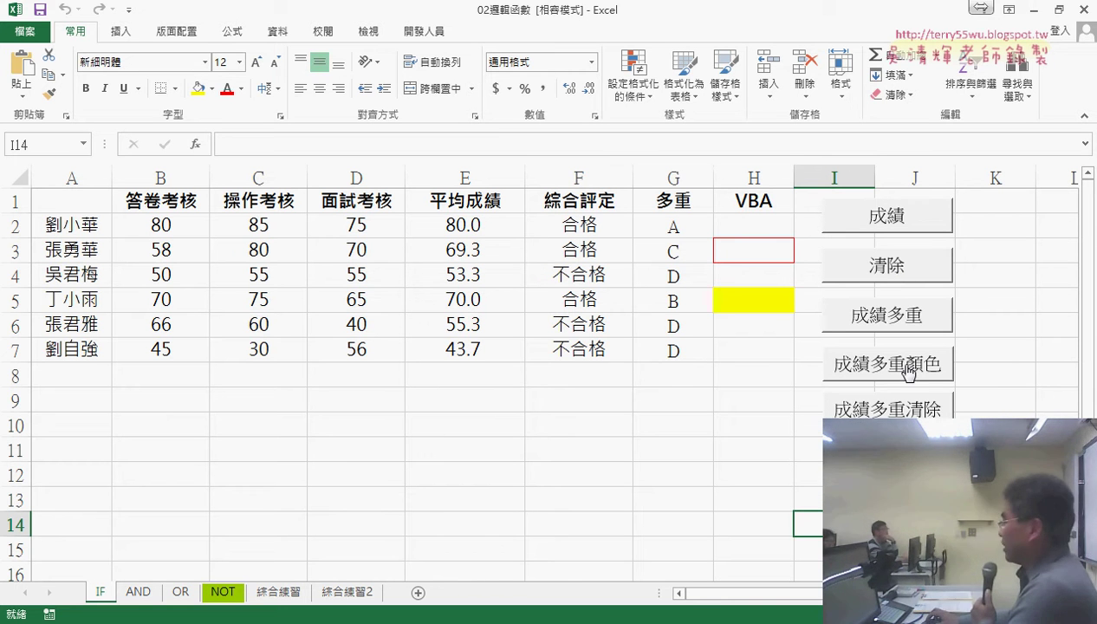
- Open the 成績多重清除 macro's code in the VBA editor and resize its window
{"action": "left_click", "coordinate": [887, 411], "text": "ctrl"}
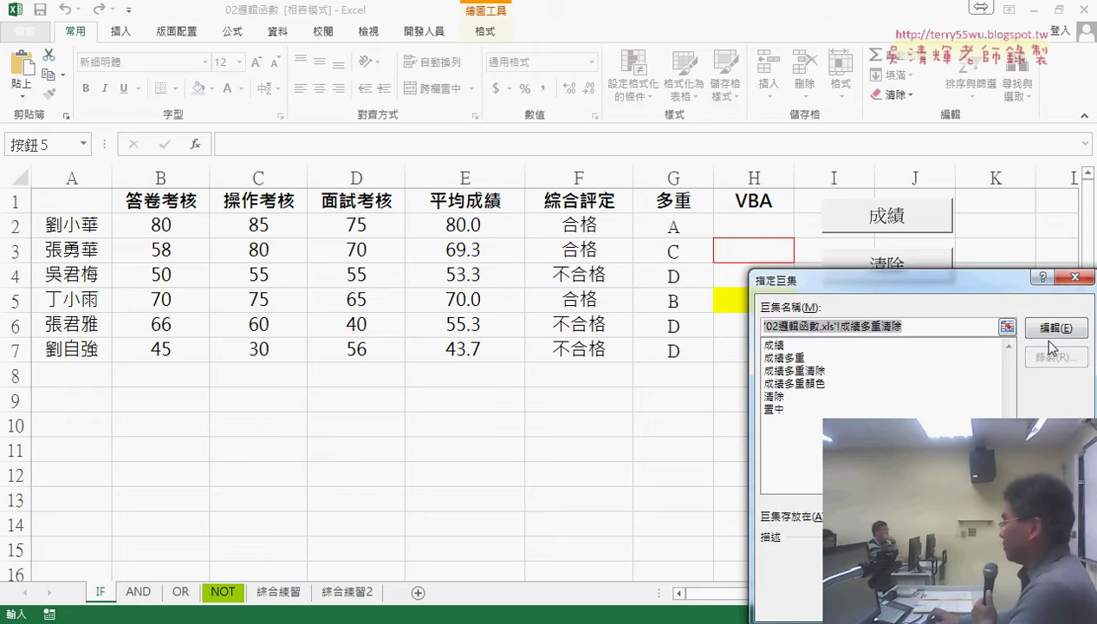
{"action": "left_click", "coordinate": [1052, 260]}
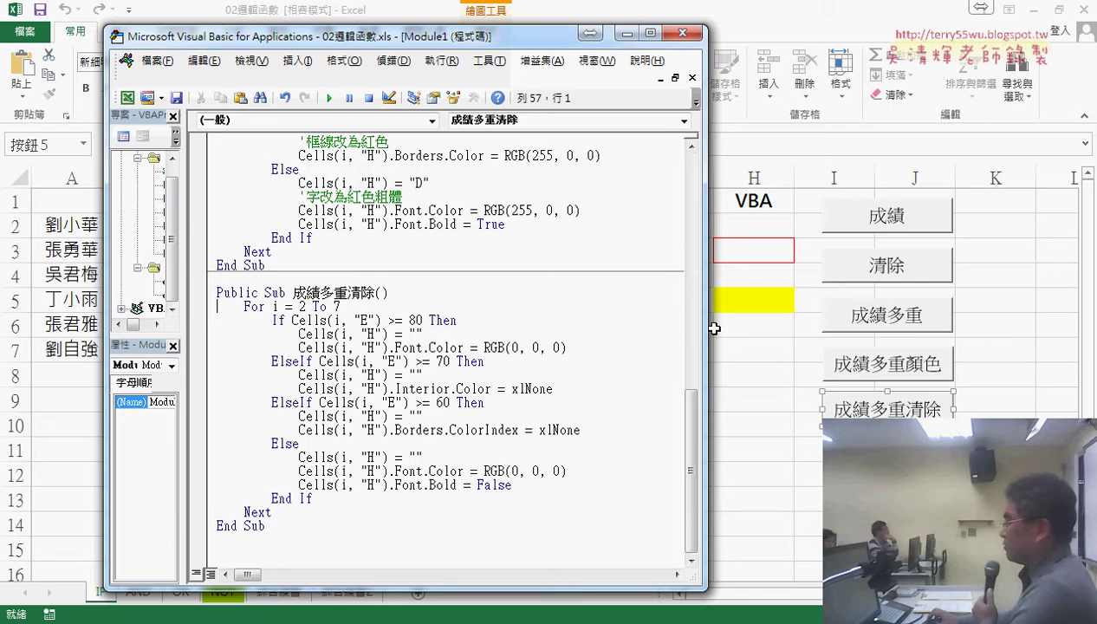
{"action": "left_click_drag", "start_coordinate": [707, 328], "coordinate": [906, 328]}
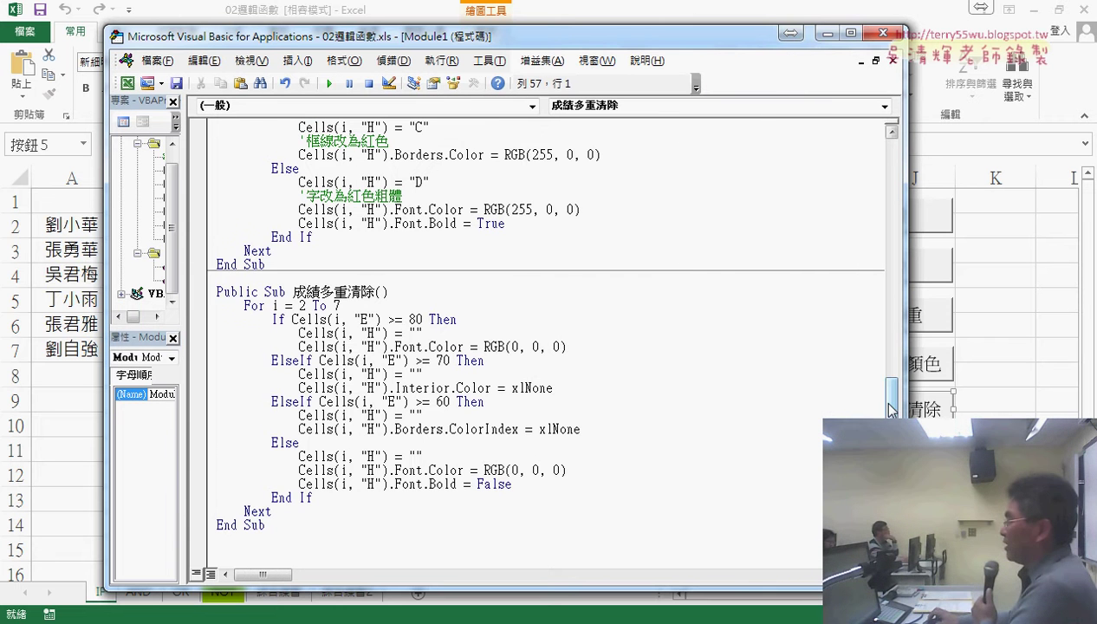
{"action": "left_click_drag", "start_coordinate": [892, 394], "coordinate": [896, 322]}
{"action": "mouse_move", "coordinate": [215, 169]}
{"action": "left_mouse_down"}
{"action": "mouse_move", "coordinate": [274, 443]}
{"action": "mouse_move", "coordinate": [267, 455]}
{"action": "left_mouse_up"}
{"action": "scroll", "coordinate": [276, 459], "scroll_direction": "down", "scroll_amount": 3}
{"action": "scroll", "coordinate": [275, 468], "scroll_direction": "down", "scroll_amount": 2}
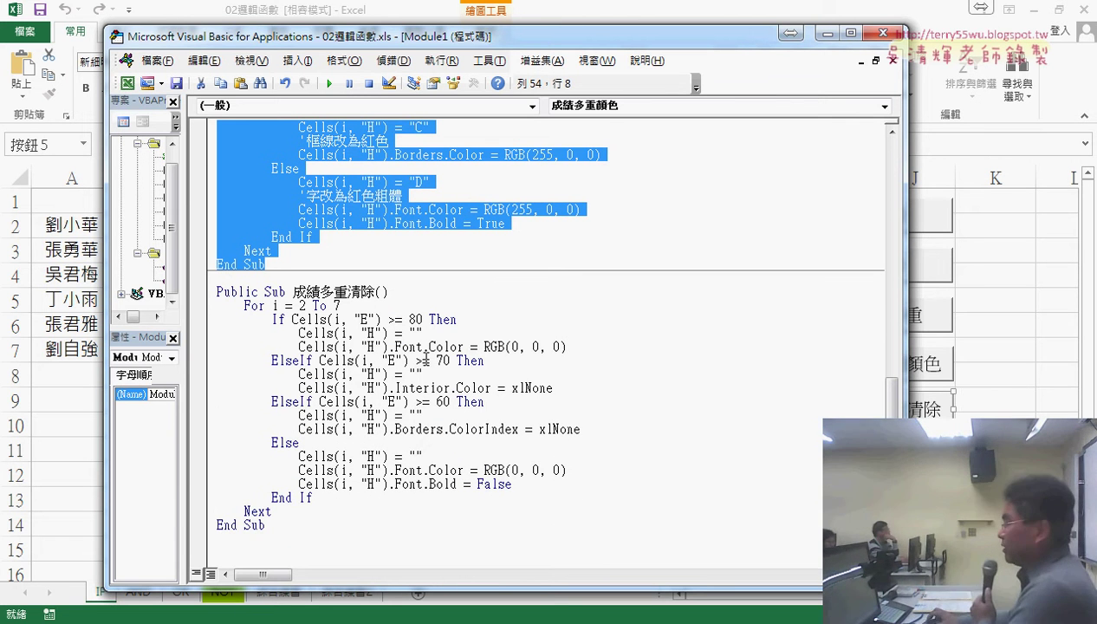
- Highlight the empty string assigned to the grade cell and narrow the editor to show the worksheet
{"action": "left_click_drag", "start_coordinate": [425, 338], "coordinate": [301, 333]}
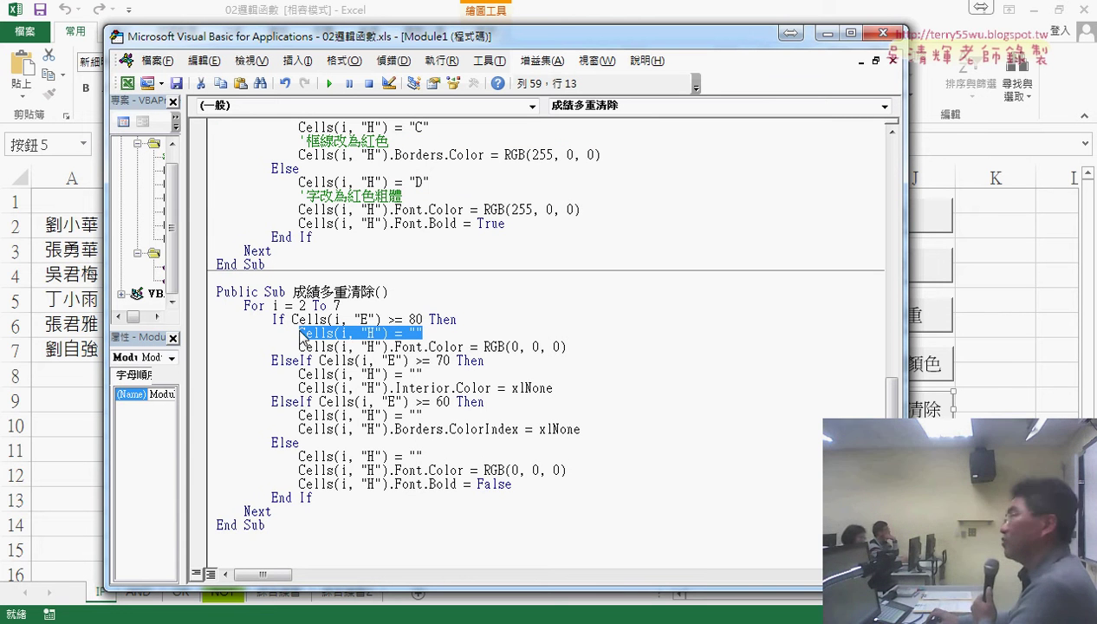
{"action": "left_click", "coordinate": [416, 335]}
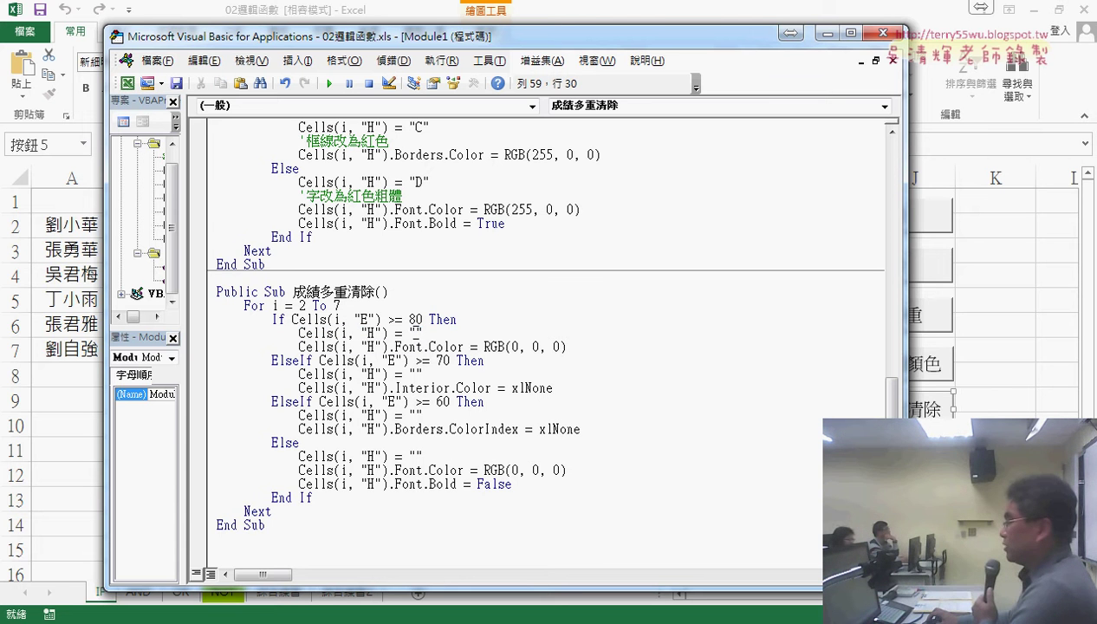
{"action": "double_click", "coordinate": [415, 334]}
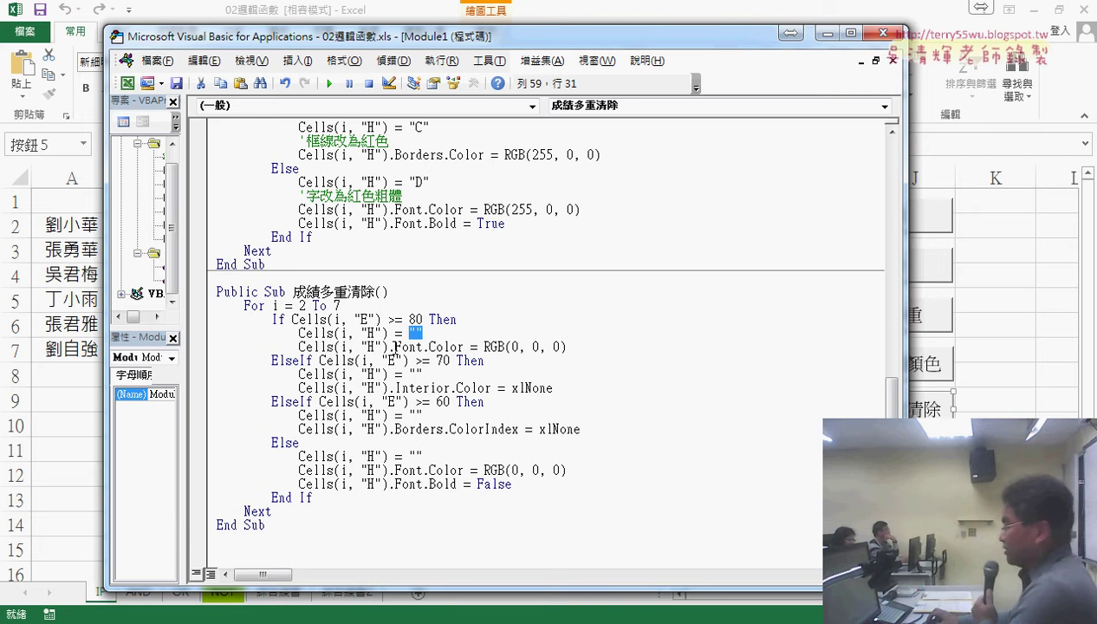
{"action": "left_click_drag", "start_coordinate": [903, 335], "coordinate": [656, 331]}
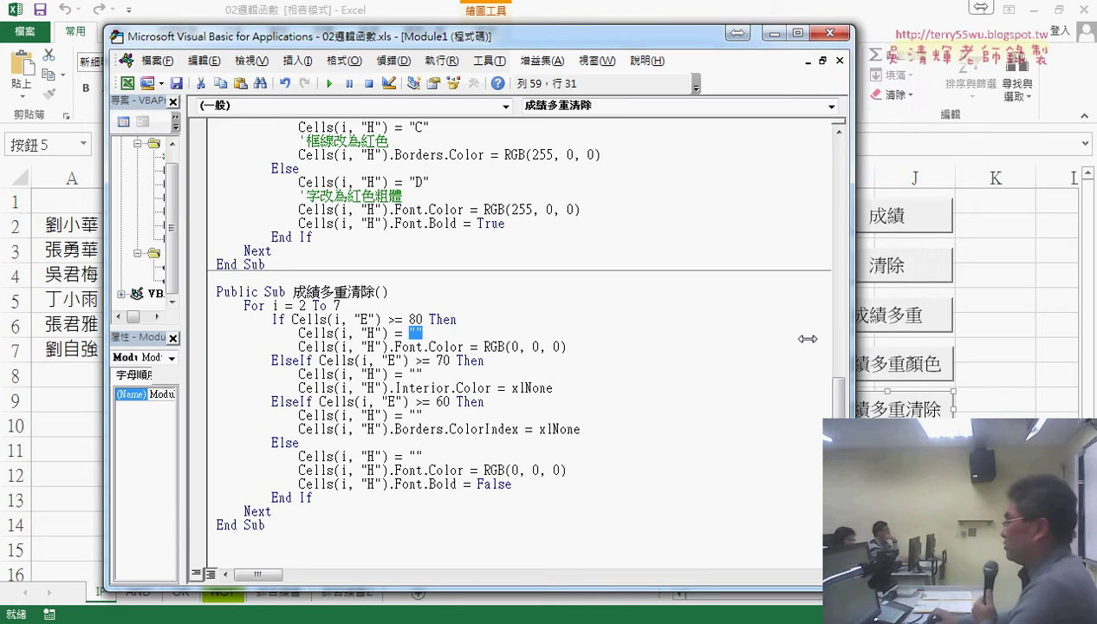
- Run 成績多重顏色, 成績多重清除, then 成績多重顏色 again so column H shows coloured A, C, D, B, D, D
{"action": "left_click", "coordinate": [759, 417]}
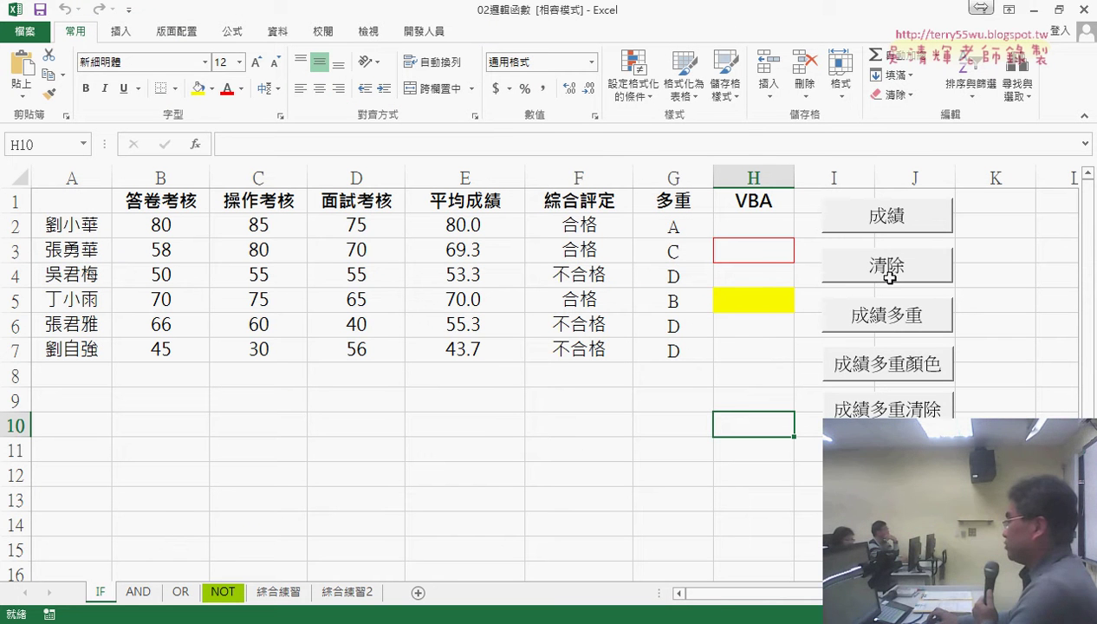
{"action": "left_click", "coordinate": [887, 364]}
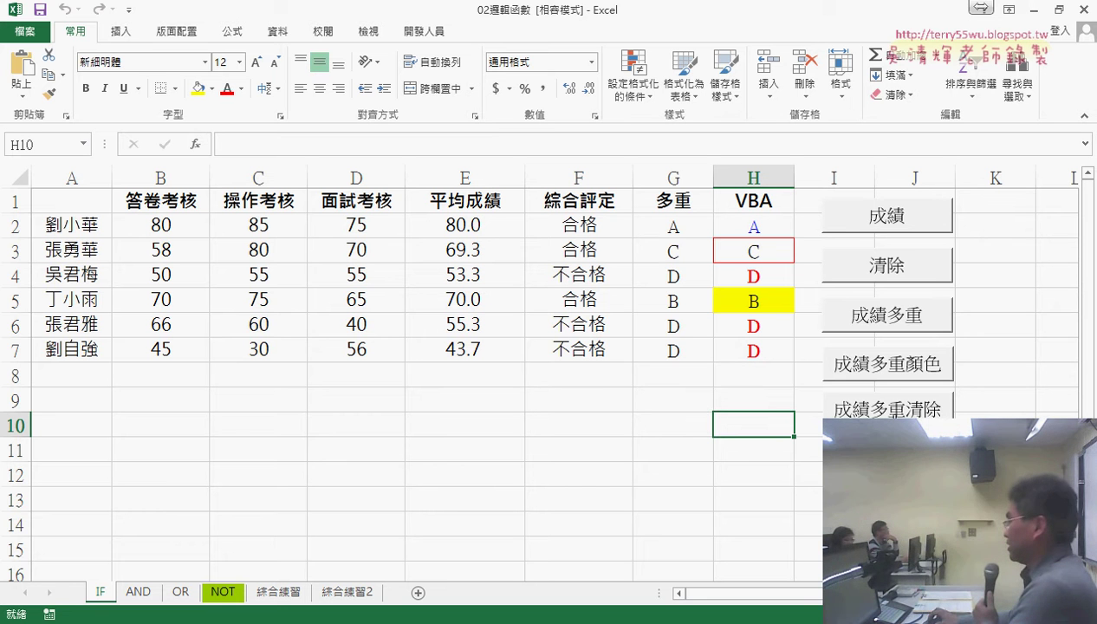
{"action": "left_click", "coordinate": [888, 407]}
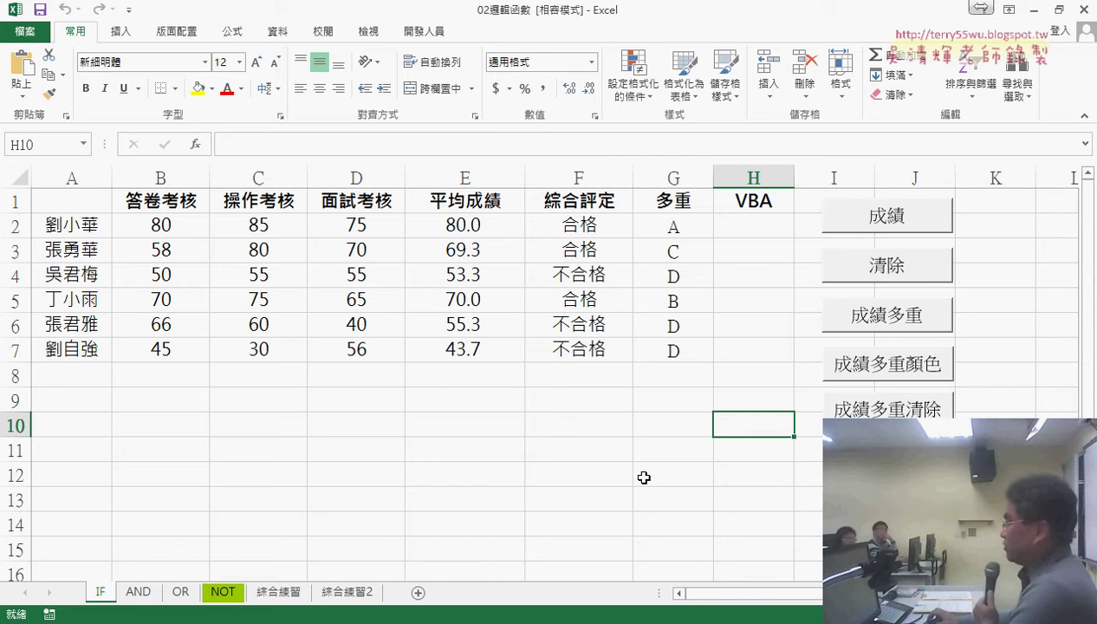
{"action": "left_click", "coordinate": [885, 347]}
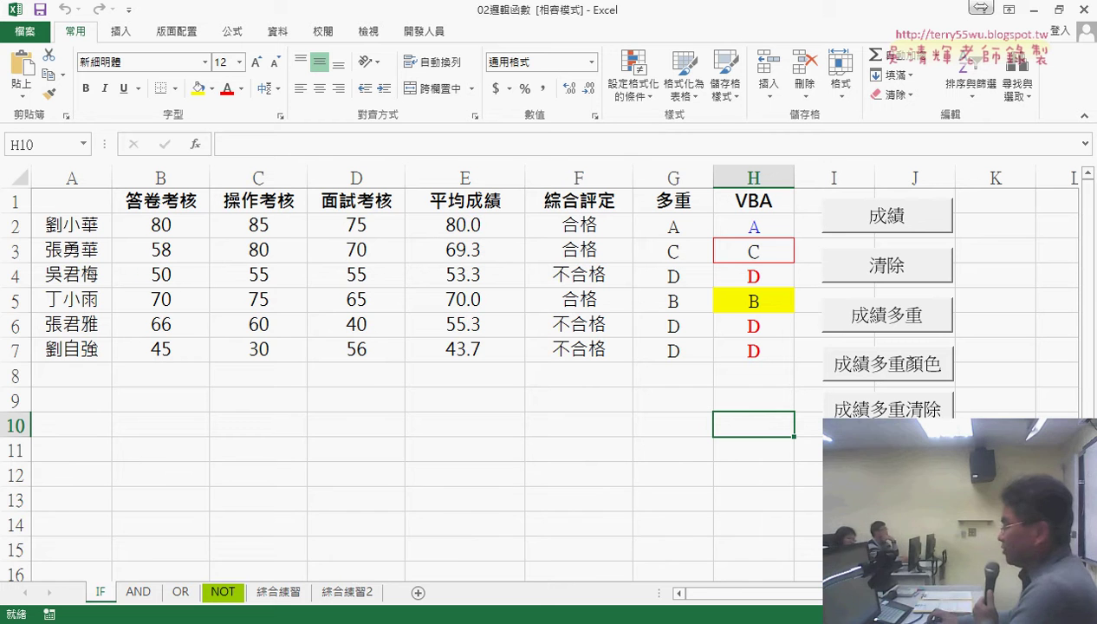
{"action": "left_click", "coordinate": [482, 550]}
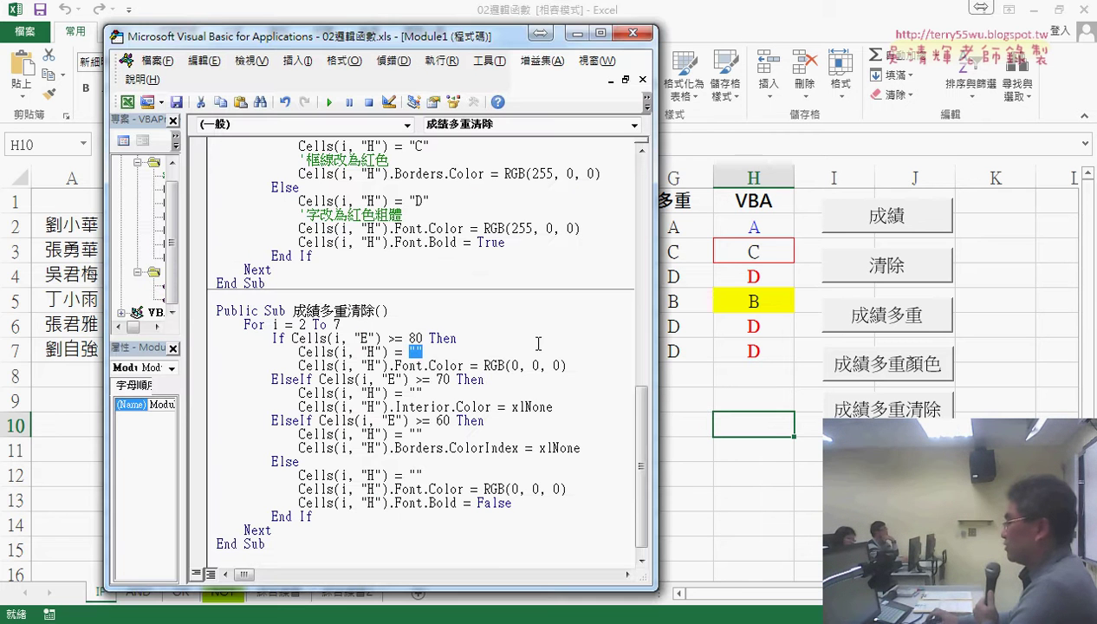
{"action": "left_click", "coordinate": [537, 365]}
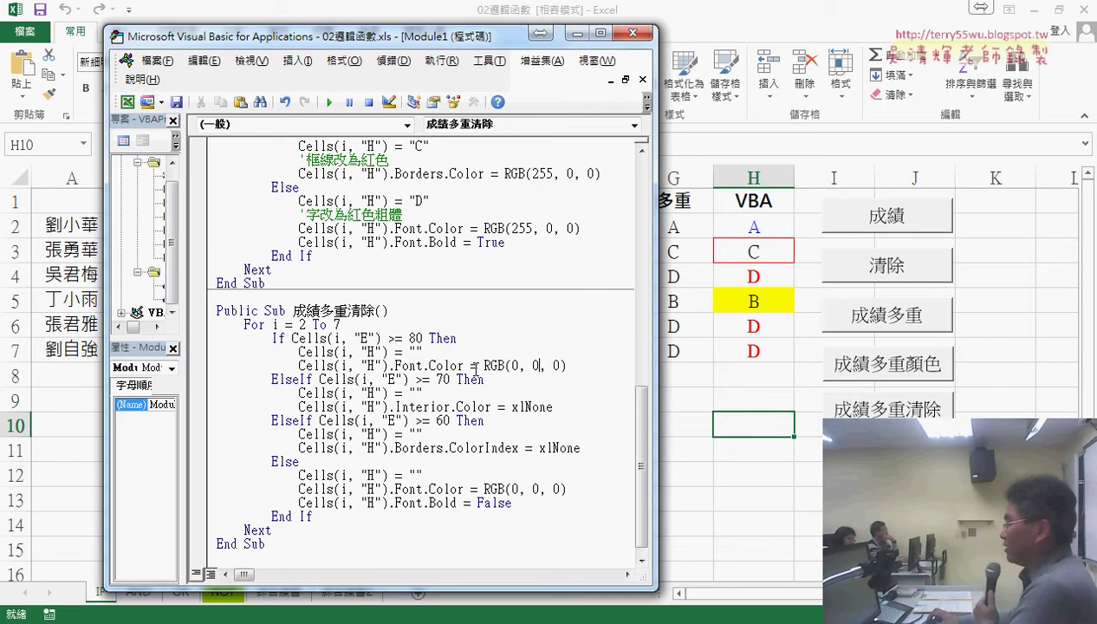
{"action": "double_click", "coordinate": [511, 406]}
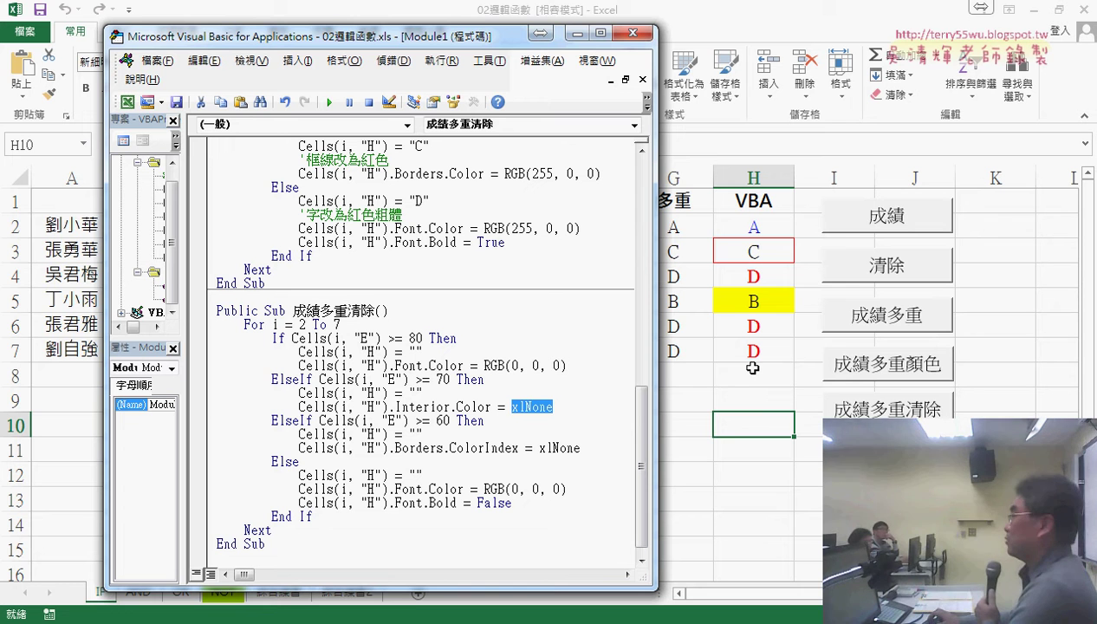
{"action": "left_click", "coordinate": [573, 365]}
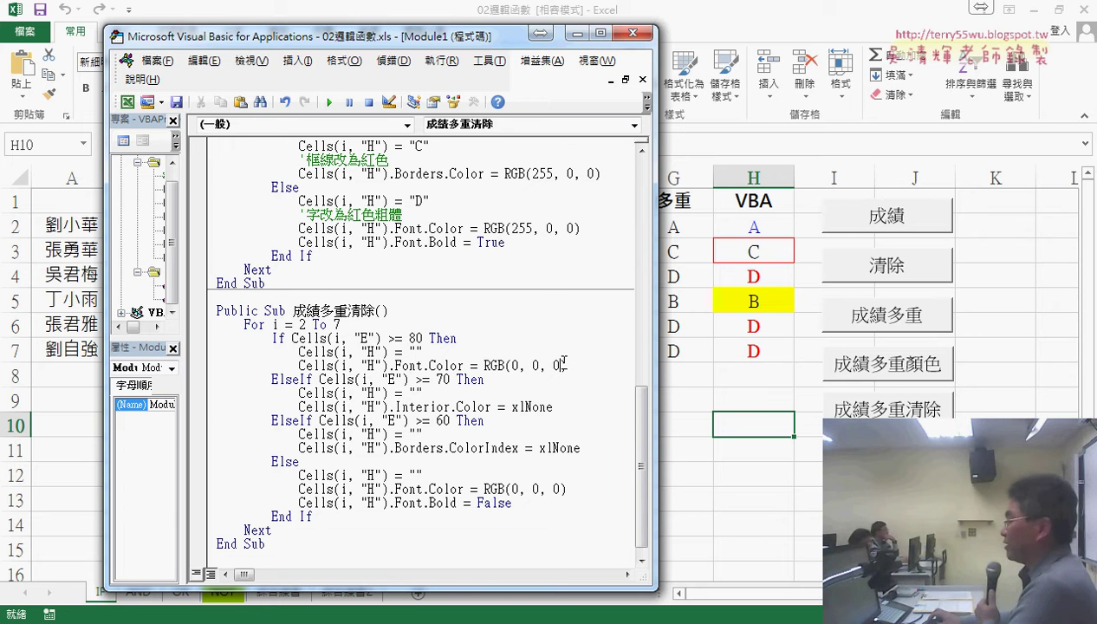
{"action": "left_click_drag", "start_coordinate": [567, 365], "coordinate": [485, 365]}
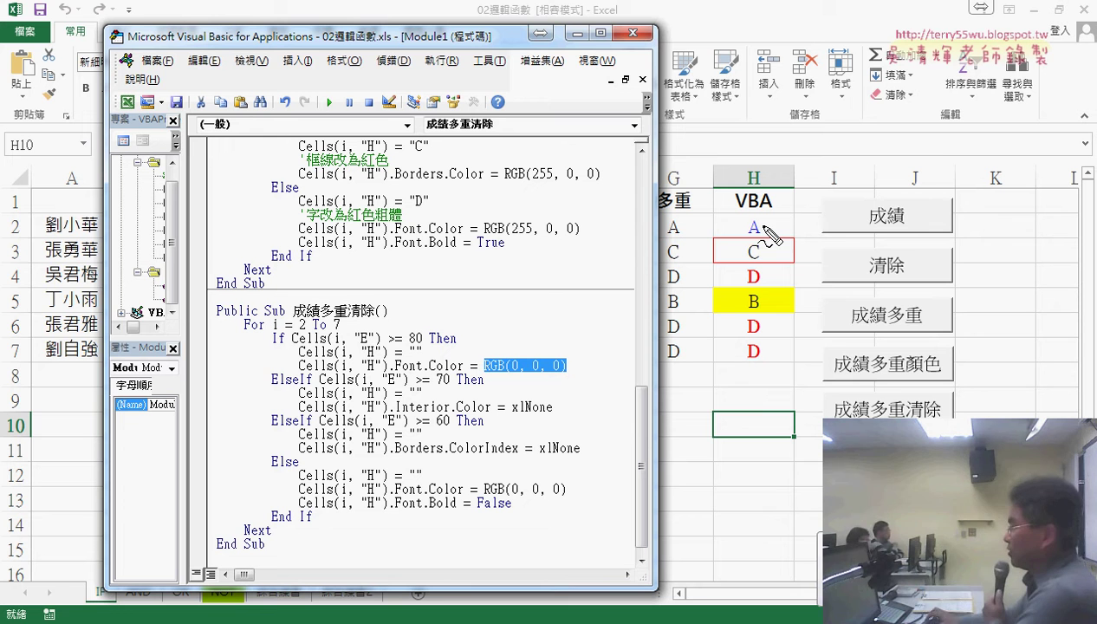
{"action": "left_click_drag", "start_coordinate": [748, 234], "coordinate": [761, 230]}
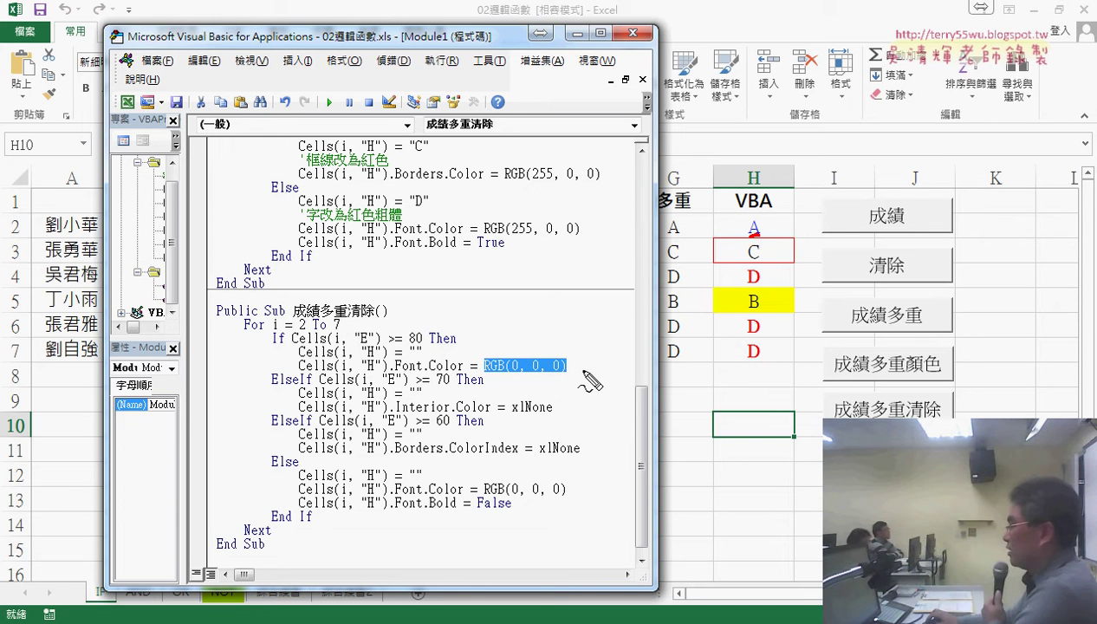
{"action": "mouse_move", "coordinate": [579, 374]}
{"action": "left_mouse_down"}
{"action": "mouse_move", "coordinate": [519, 378]}
{"action": "mouse_move", "coordinate": [490, 355]}
{"action": "mouse_move", "coordinate": [563, 362]}
{"action": "mouse_move", "coordinate": [719, 223]}
{"action": "mouse_move", "coordinate": [747, 222]}
{"action": "left_mouse_up"}
{"action": "left_click_drag", "start_coordinate": [734, 212], "coordinate": [738, 233]}
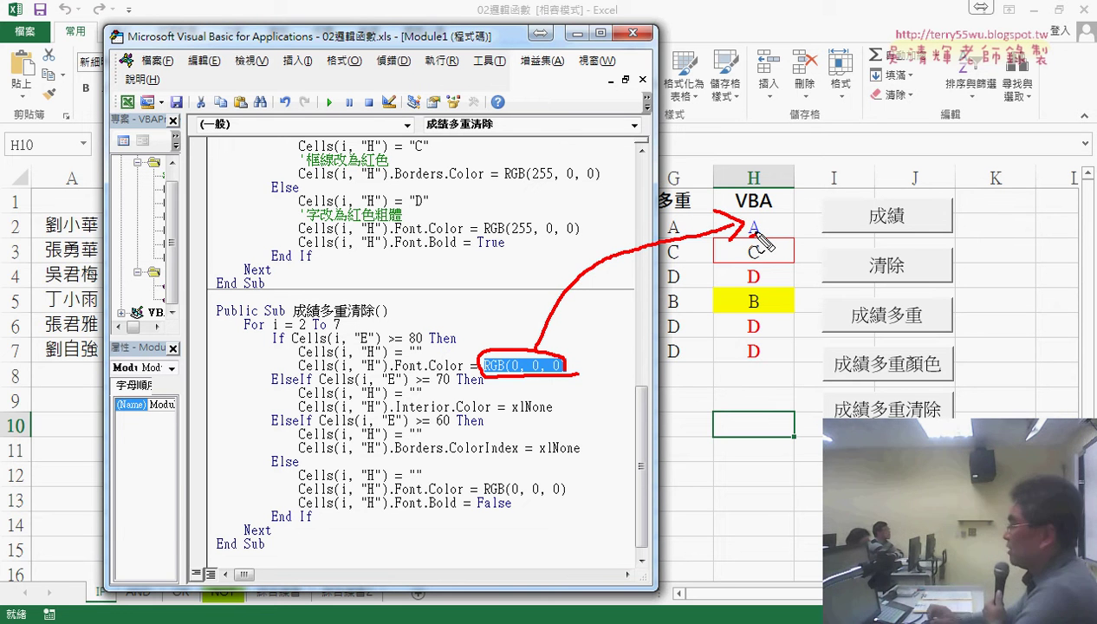
{"action": "mouse_move", "coordinate": [709, 289]}
{"action": "left_mouse_down"}
{"action": "mouse_move", "coordinate": [709, 310]}
{"action": "mouse_move", "coordinate": [790, 280]}
{"action": "mouse_move", "coordinate": [792, 308]}
{"action": "mouse_move", "coordinate": [712, 309]}
{"action": "left_mouse_up"}
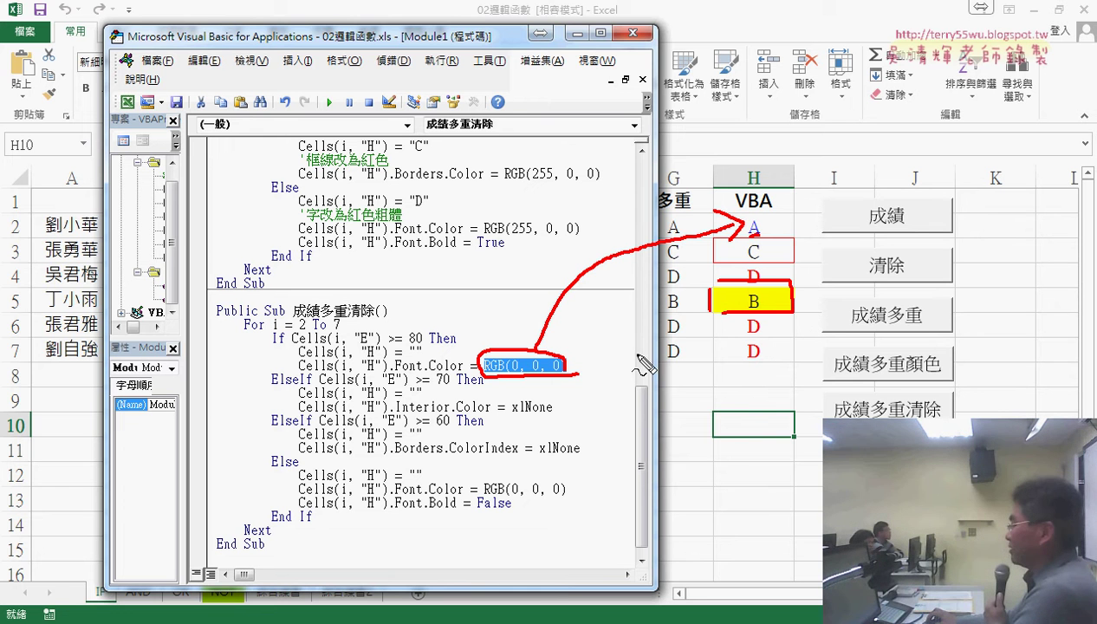
{"action": "left_click_drag", "start_coordinate": [510, 416], "coordinate": [553, 415]}
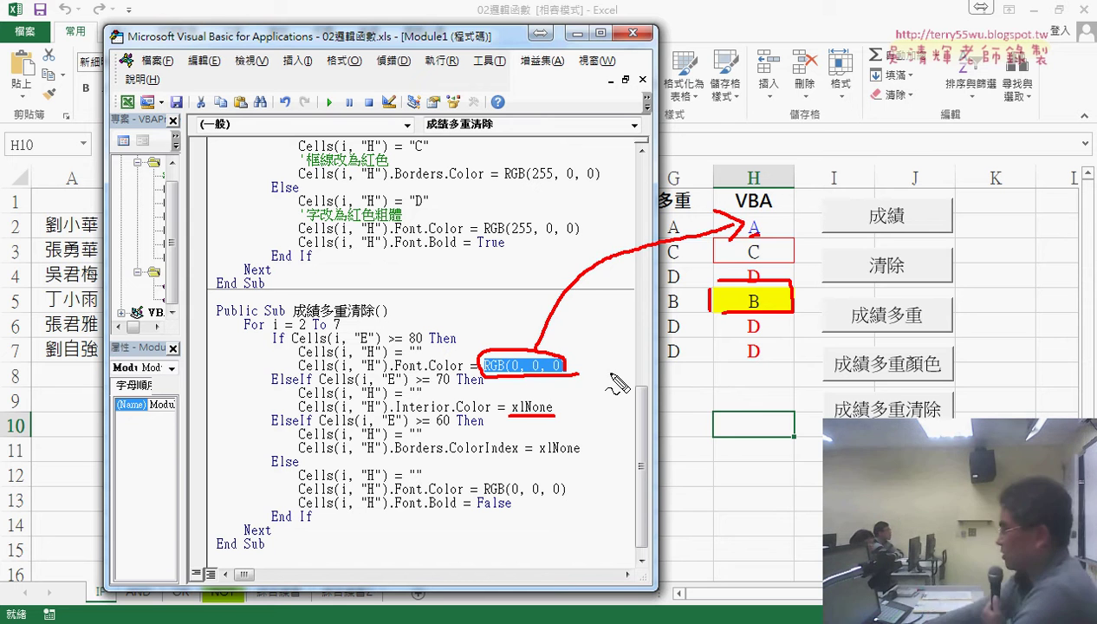
{"action": "key", "text": "Escape"}
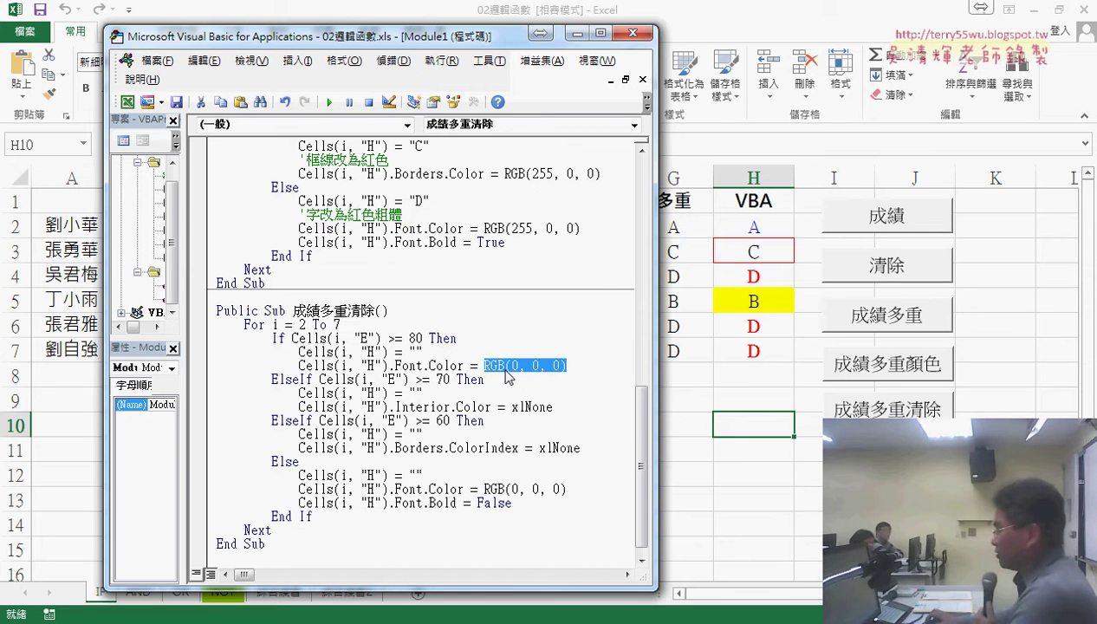
- Replace xlNone in the Interior.Color reset with RGB(255, 255, 255)
{"action": "left_click_drag", "start_coordinate": [507, 370], "coordinate": [483, 407]}
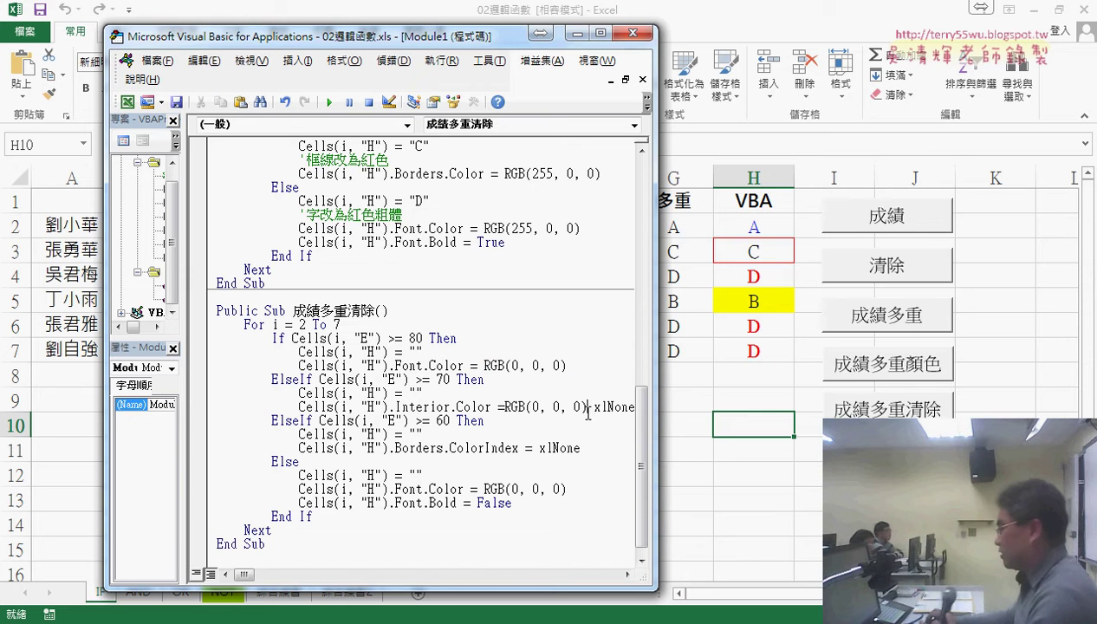
{"action": "left_click_drag", "start_coordinate": [587, 407], "coordinate": [636, 407]}
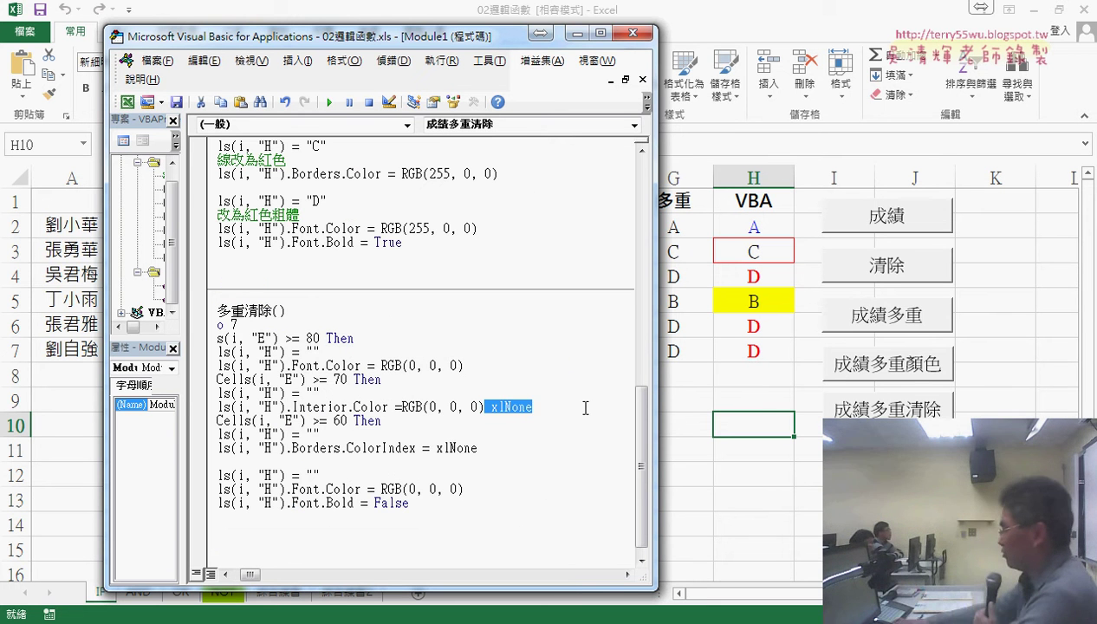
{"action": "key", "text": "Delete"}
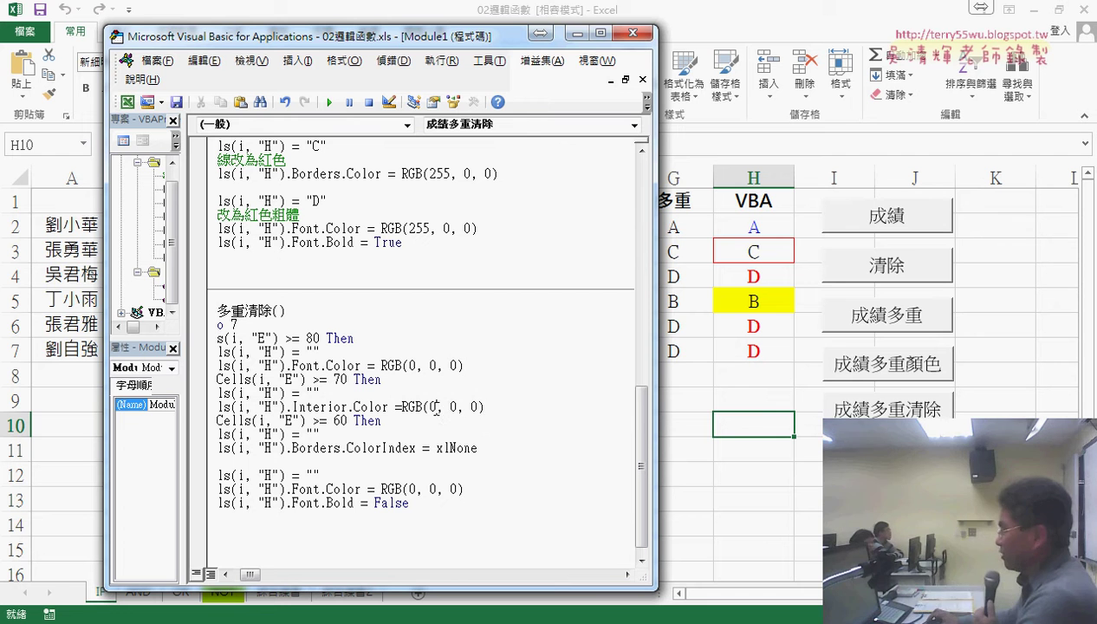
{"action": "double_click", "coordinate": [434, 408]}
{"action": "type", "text": "255"}
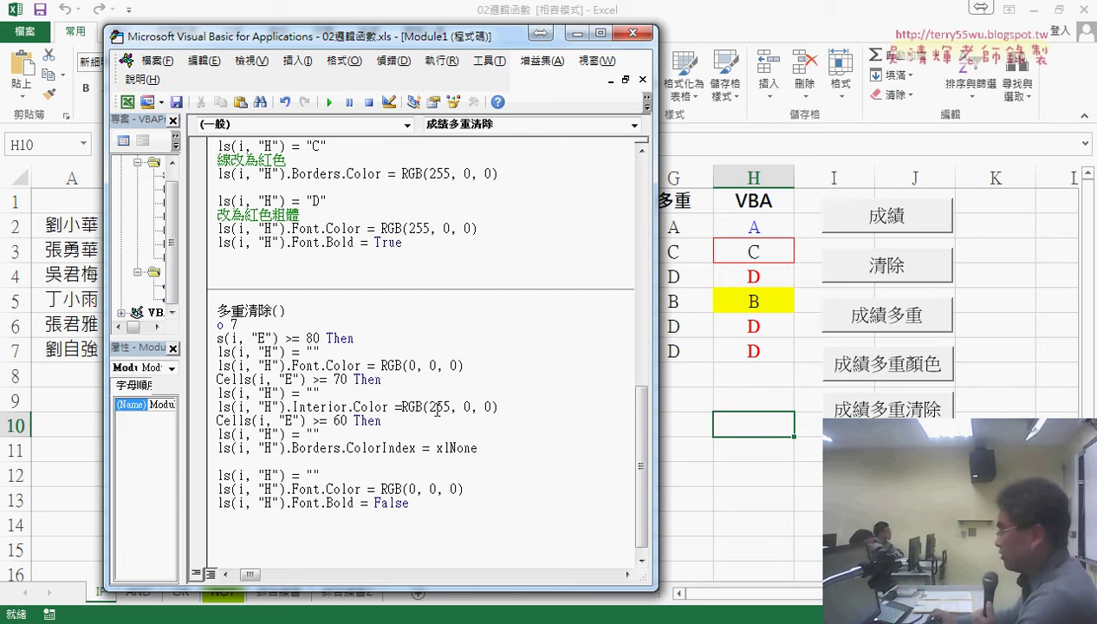
{"action": "double_click", "coordinate": [466, 406]}
{"action": "type", "text": "255"}
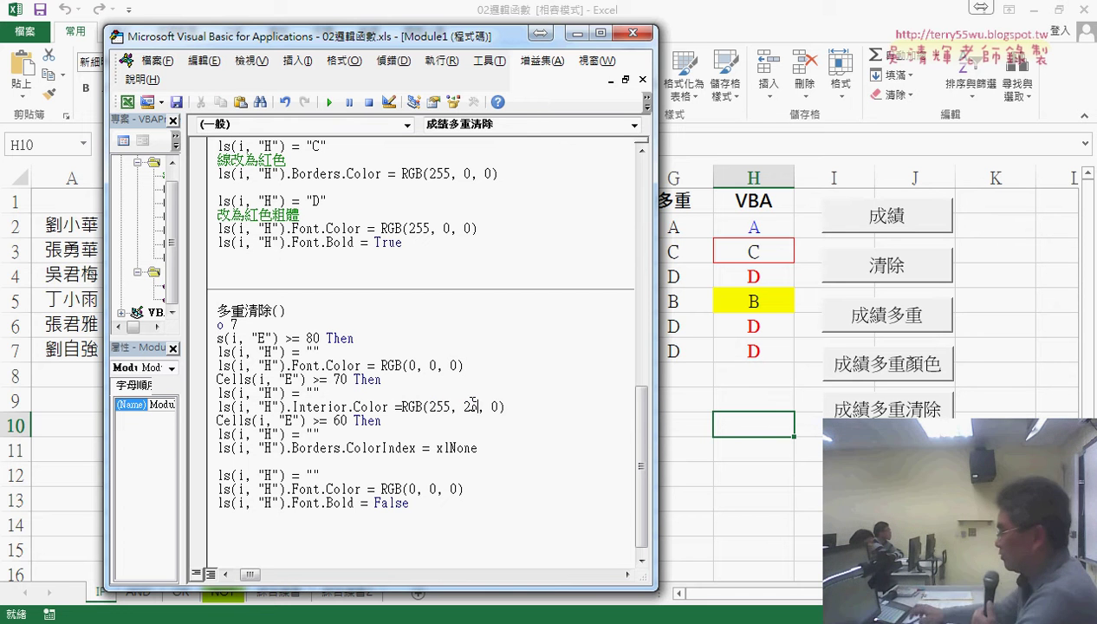
{"action": "double_click", "coordinate": [500, 406]}
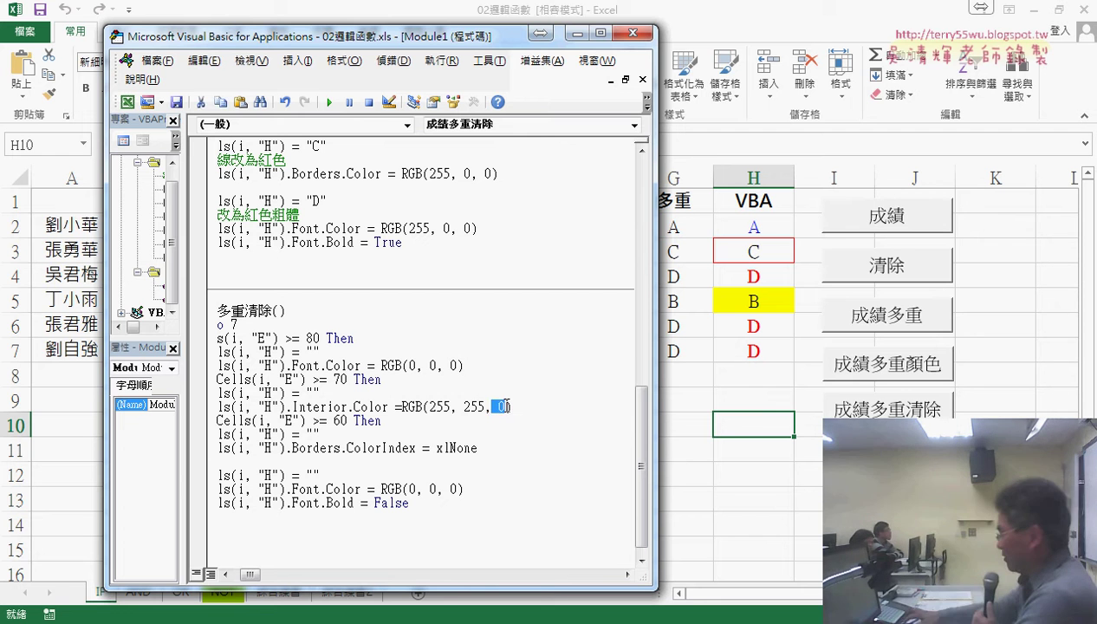
{"action": "type", "text": "255"}
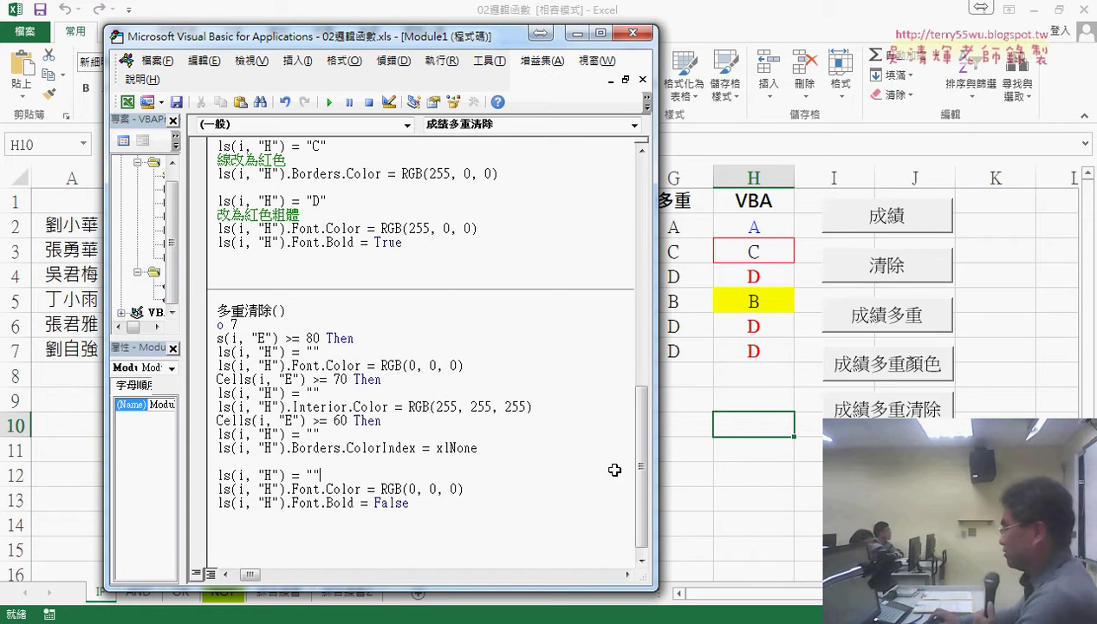
{"action": "left_click", "coordinate": [914, 500]}
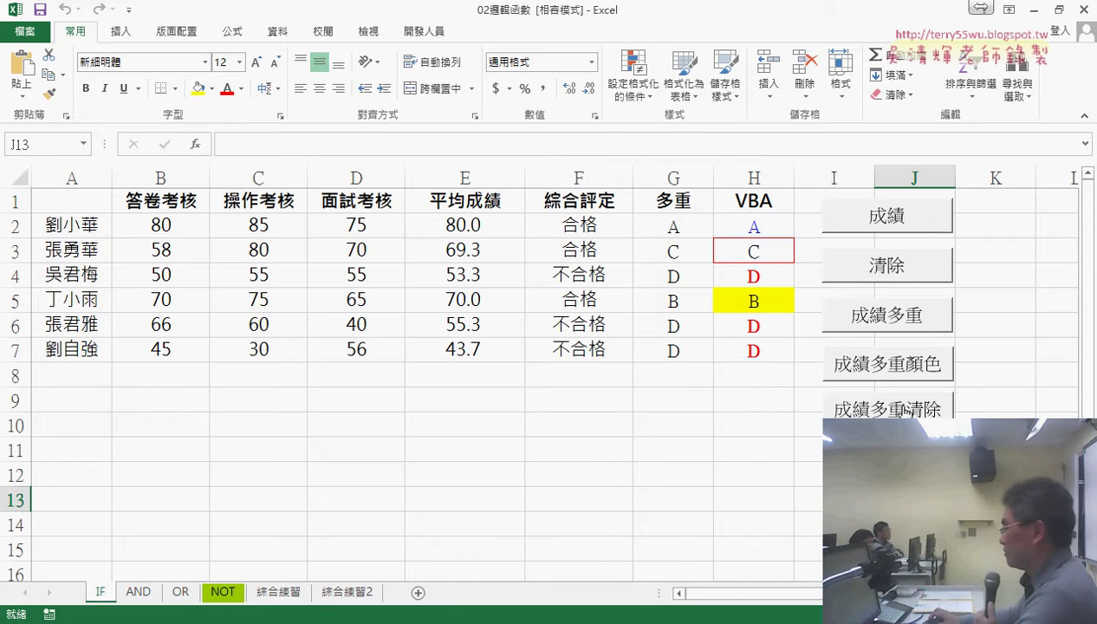
- Run the revised 成績多重清除 and inspect H5 to confirm no colour, border or fill remains
{"action": "left_click", "coordinate": [905, 409]}
{"action": "left_click", "coordinate": [752, 299]}
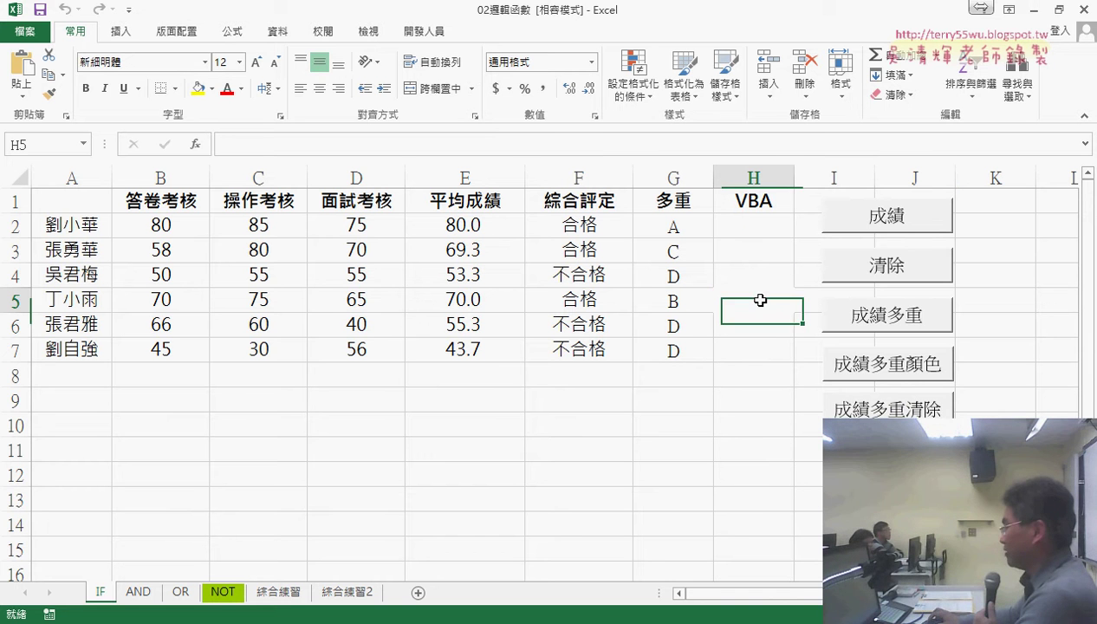
{"action": "left_click", "coordinate": [834, 500]}
{"action": "left_click", "coordinate": [757, 305]}
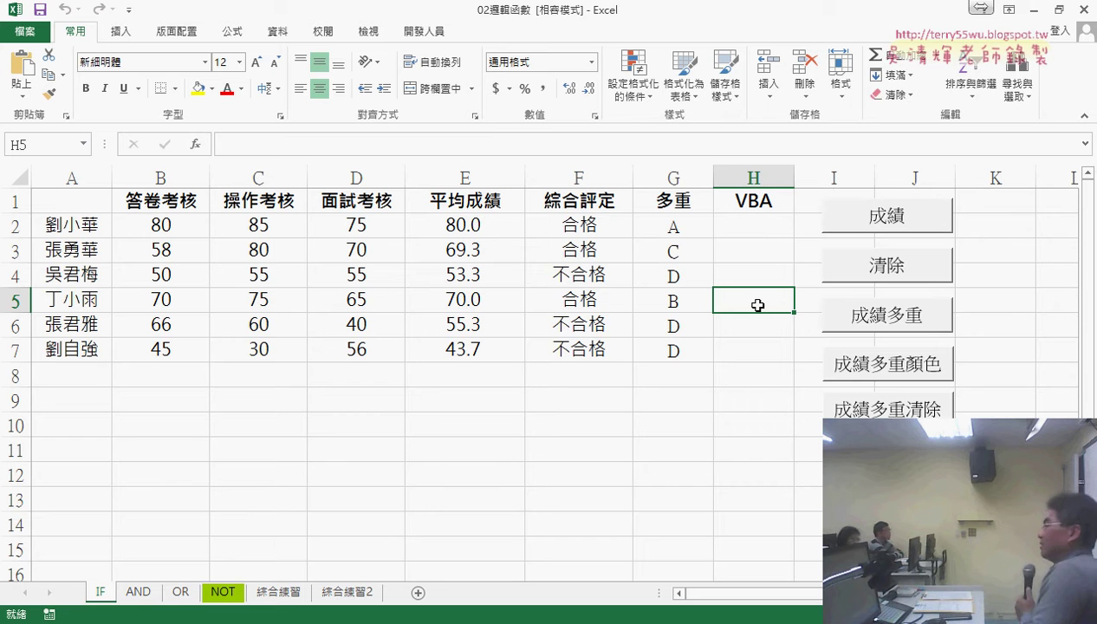
{"action": "left_click", "coordinate": [774, 421]}
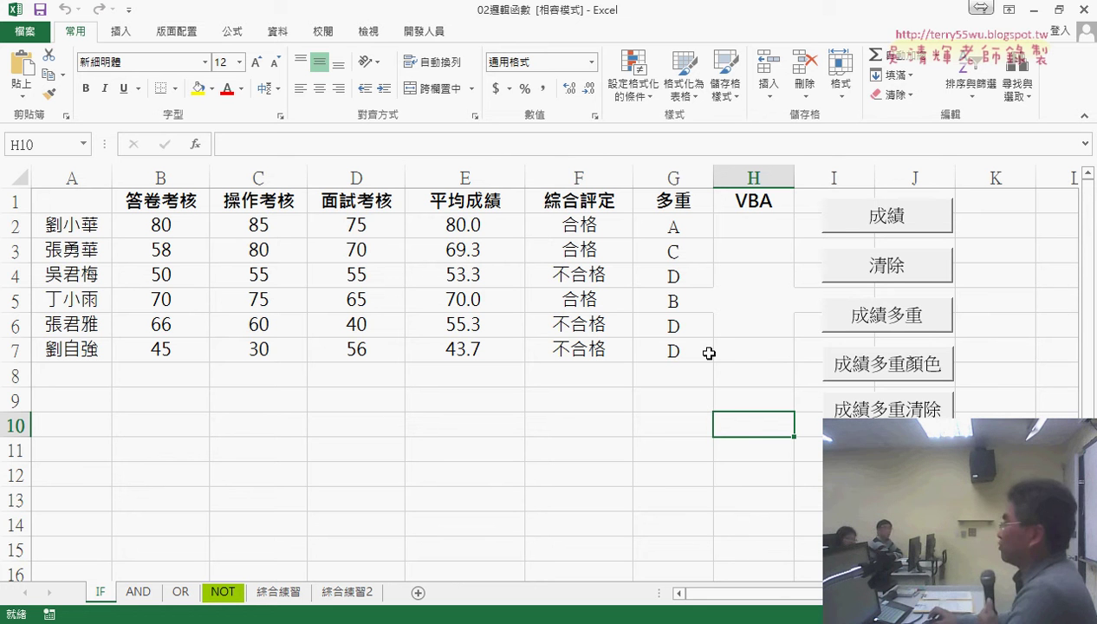
- Via Assign Macro > Edit, change the fill reset from RGB(255, 255, 255) back to xlNone
{"action": "right_click", "coordinate": [905, 413]}
{"action": "left_click", "coordinate": [961, 530]}
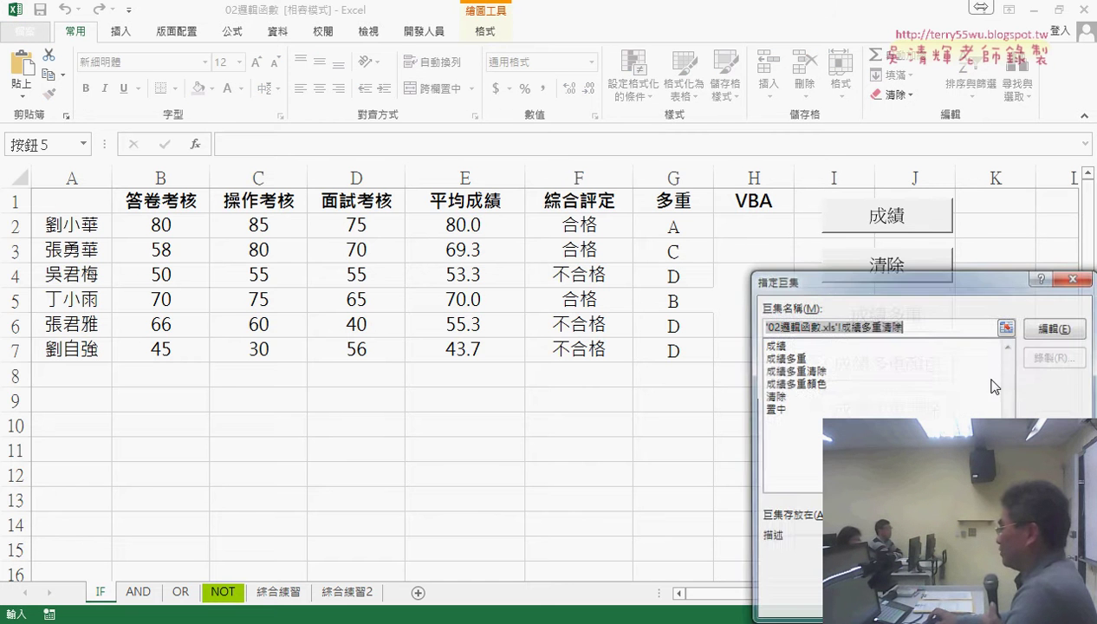
{"action": "left_click", "coordinate": [1047, 327]}
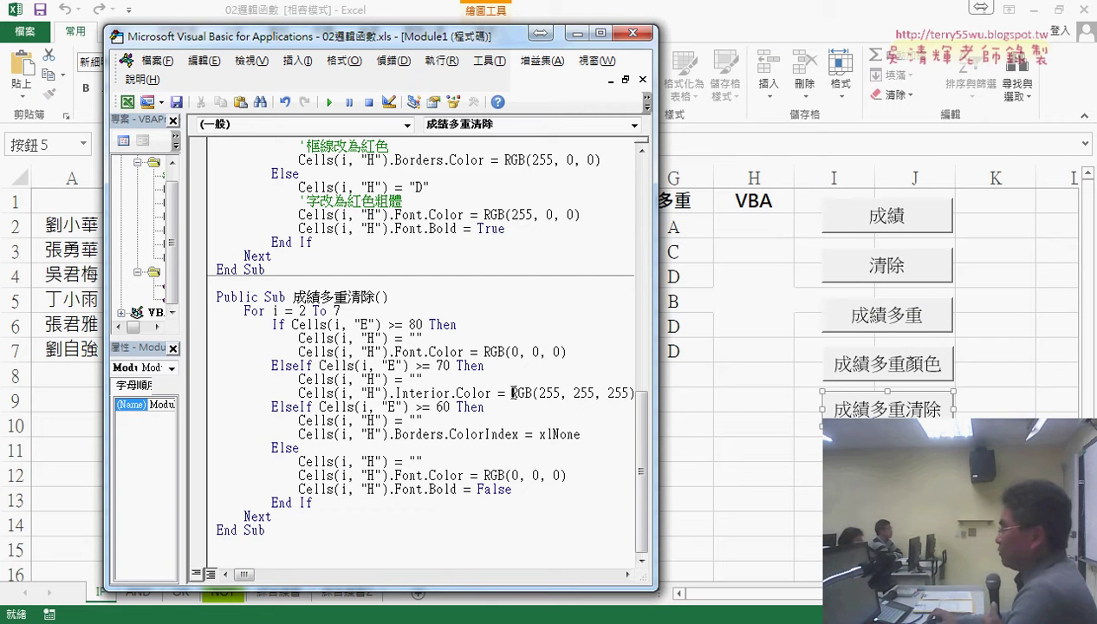
{"action": "left_click_drag", "start_coordinate": [512, 392], "coordinate": [636, 395]}
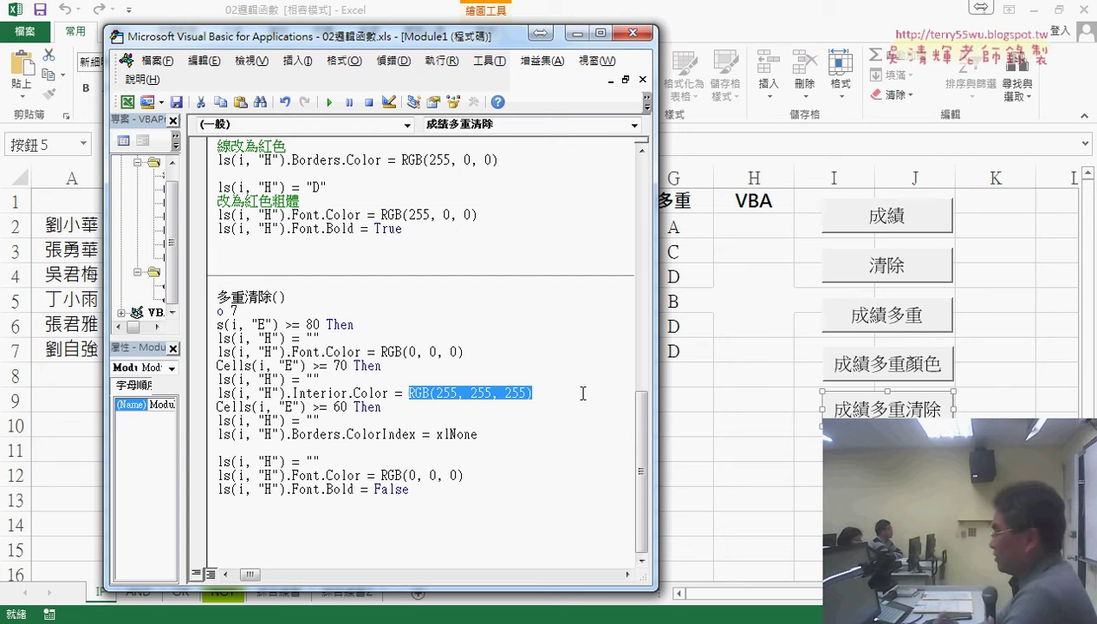
{"action": "type", "text": "xlno"}
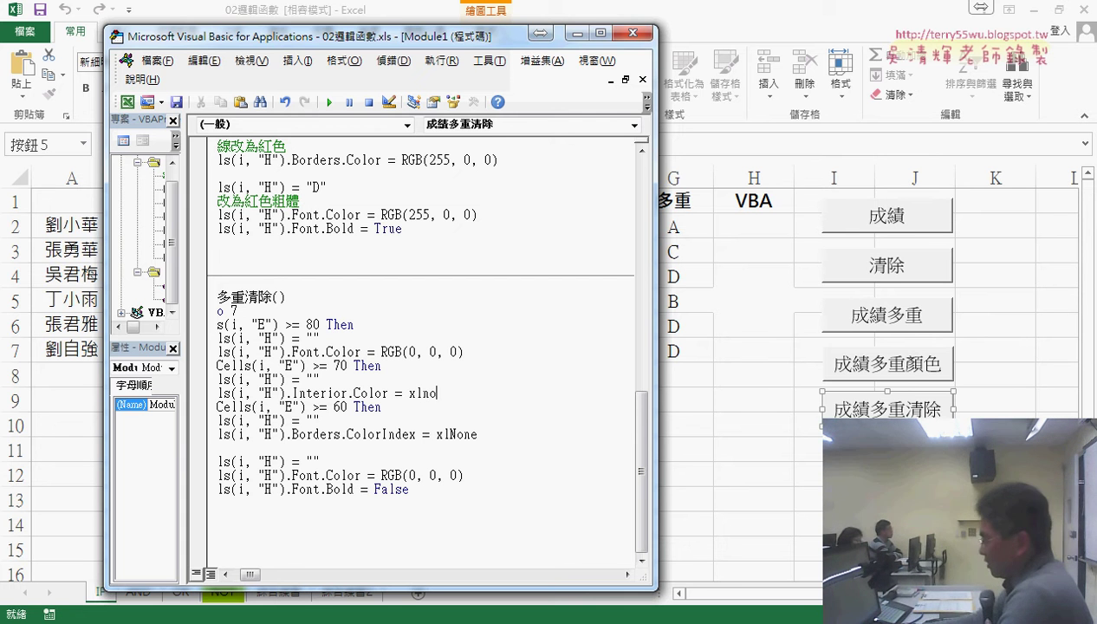
{"action": "type", "text": "ne"}
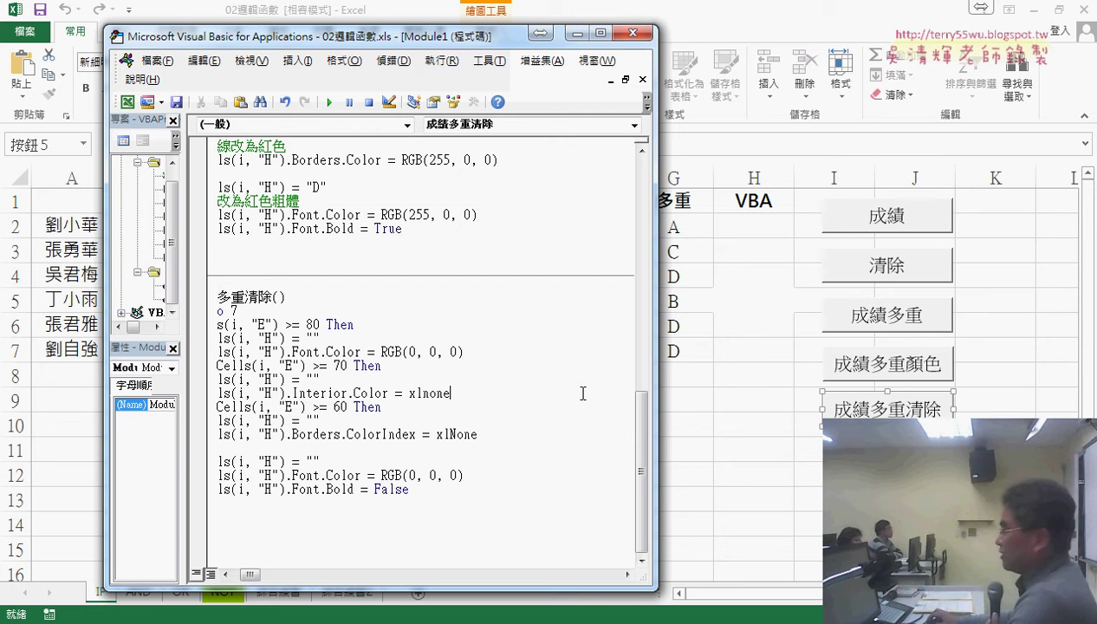
{"action": "left_click_drag", "start_coordinate": [451, 394], "coordinate": [409, 394]}
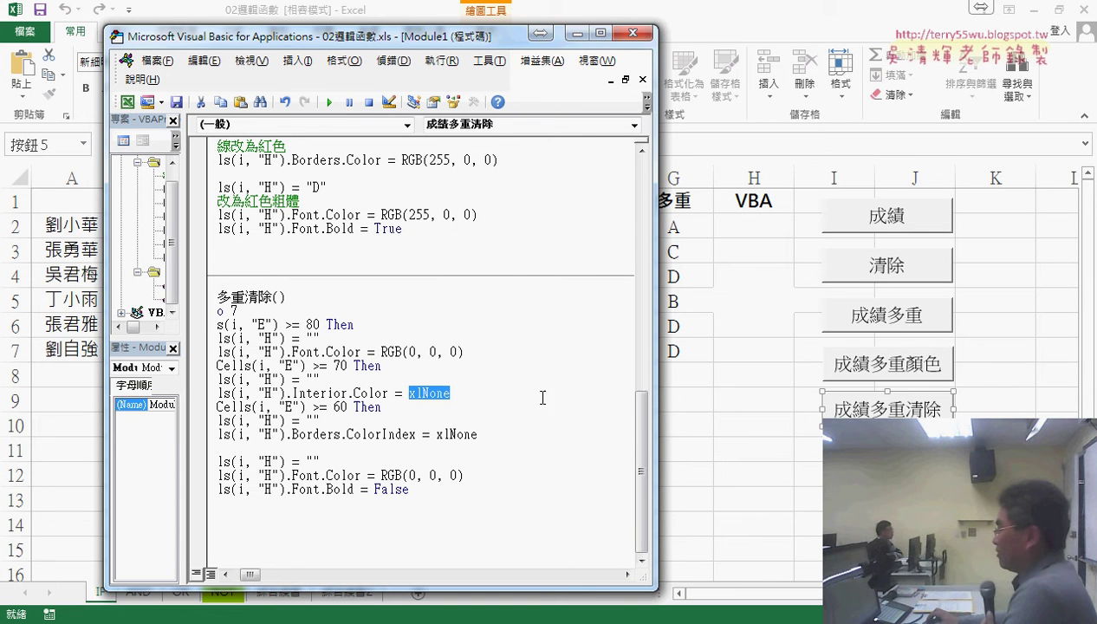
{"action": "left_click", "coordinate": [914, 475]}
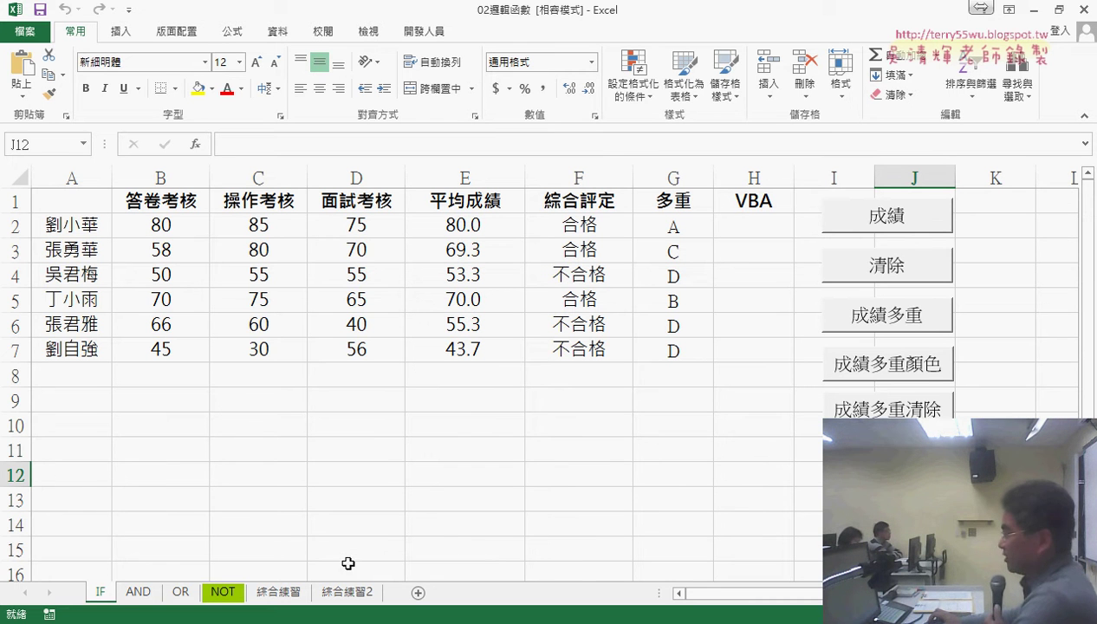
- Refill column H with 成績多重顏色, then change Borders.ColorIndex to Borders.Color = xlNone
{"action": "left_click", "coordinate": [464, 532]}
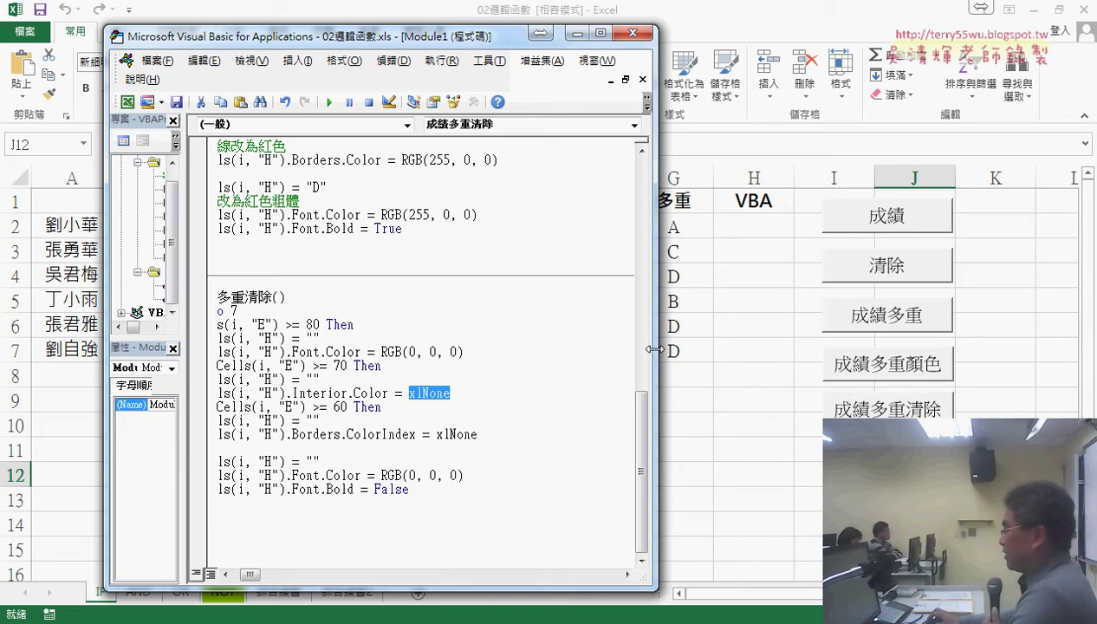
{"action": "left_click", "coordinate": [883, 372]}
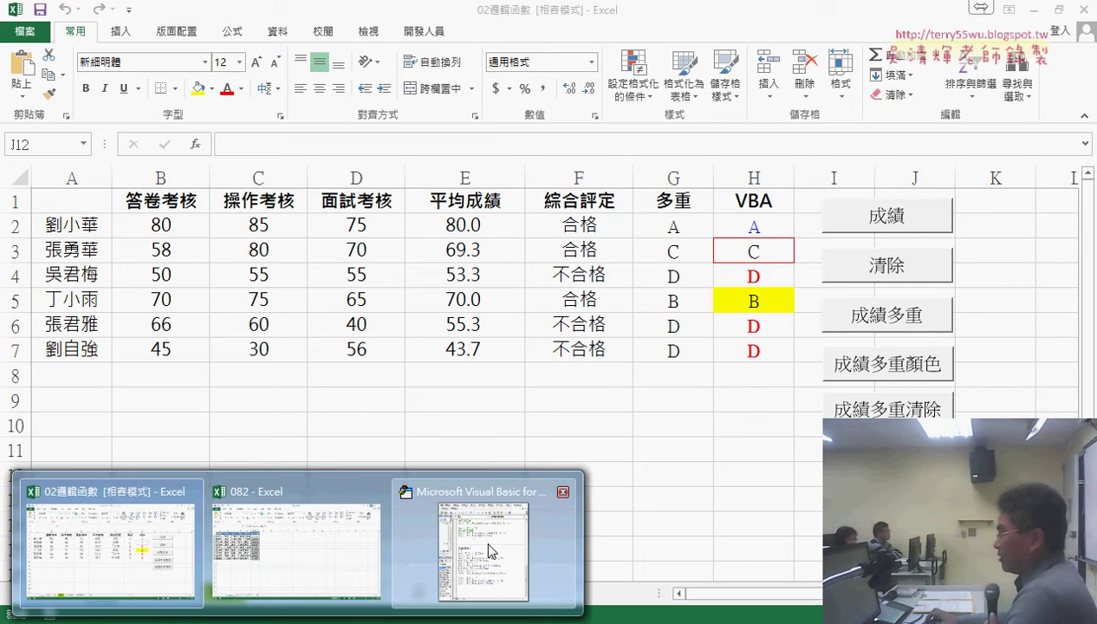
{"action": "left_click", "coordinate": [472, 576]}
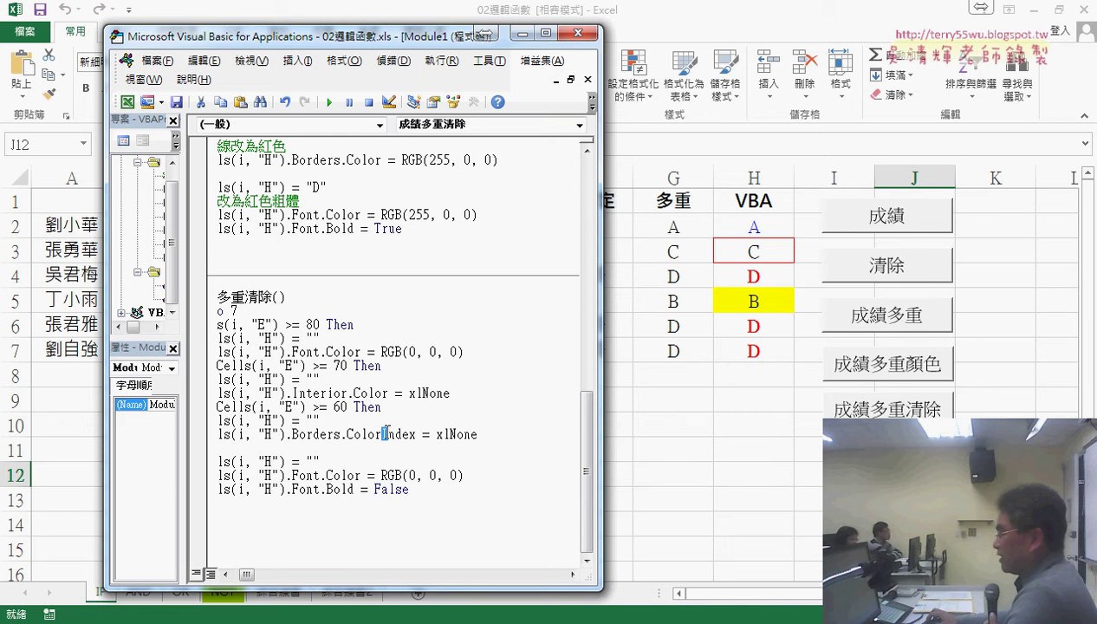
{"action": "left_click_drag", "start_coordinate": [382, 433], "coordinate": [417, 434]}
{"action": "key", "text": "Delete"}
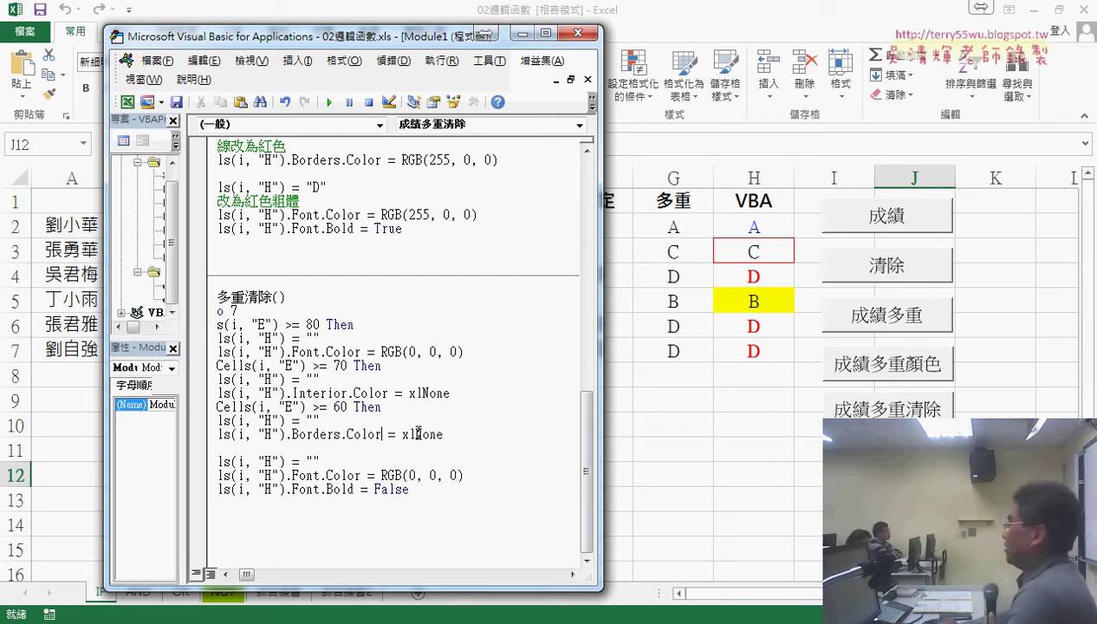
- Run 成績多重清除 to empty H2:H7 and select J11 to check the result
{"action": "left_click", "coordinate": [716, 443]}
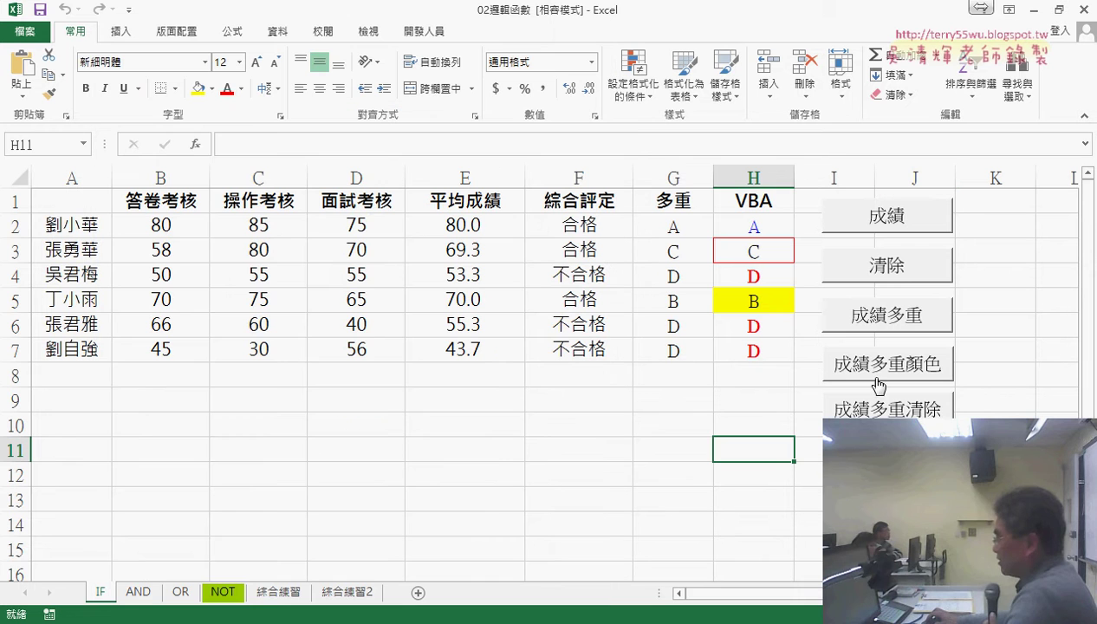
{"action": "left_click", "coordinate": [901, 406]}
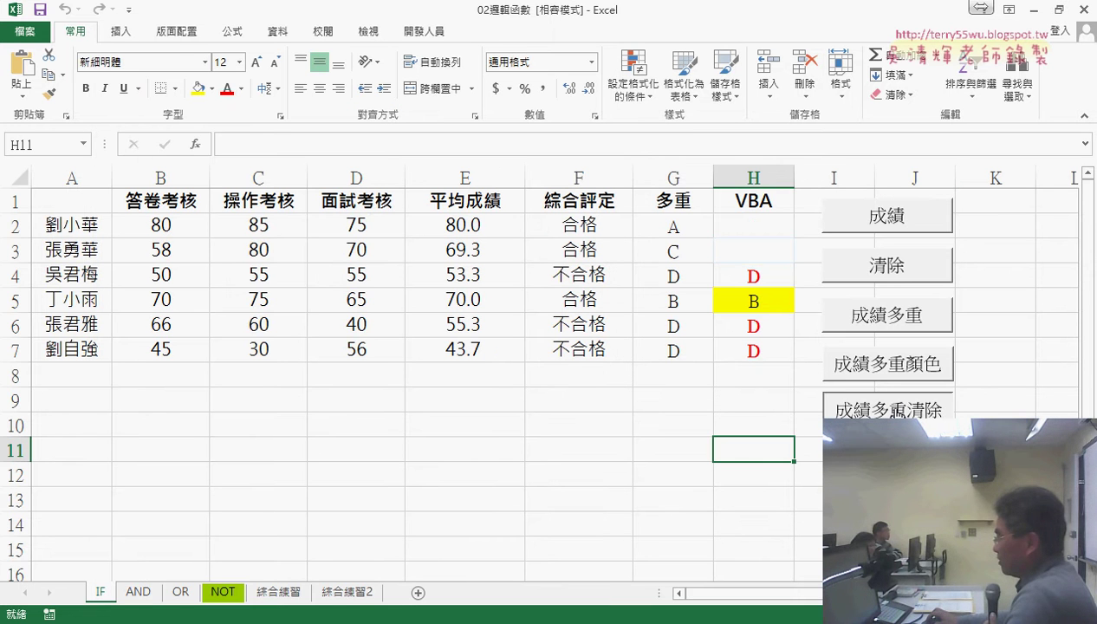
{"action": "left_click", "coordinate": [914, 449]}
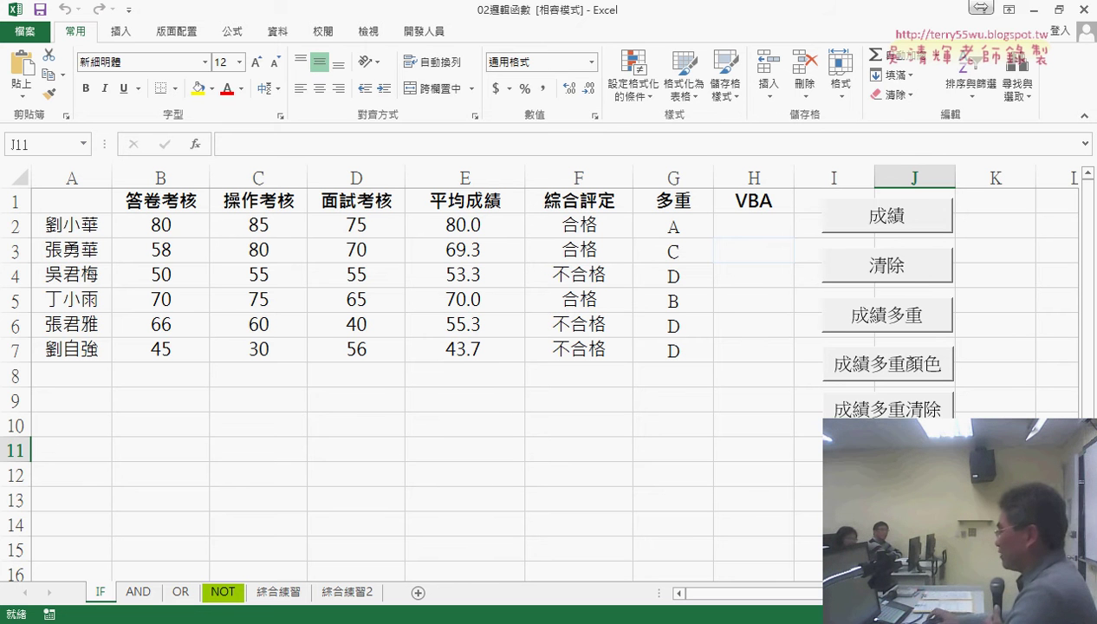
- Restore Borders.ColorIndex = xlNone in 成績多重清除 and open F1 help for Borders
{"action": "left_click", "coordinate": [887, 407], "text": "ctrl"}
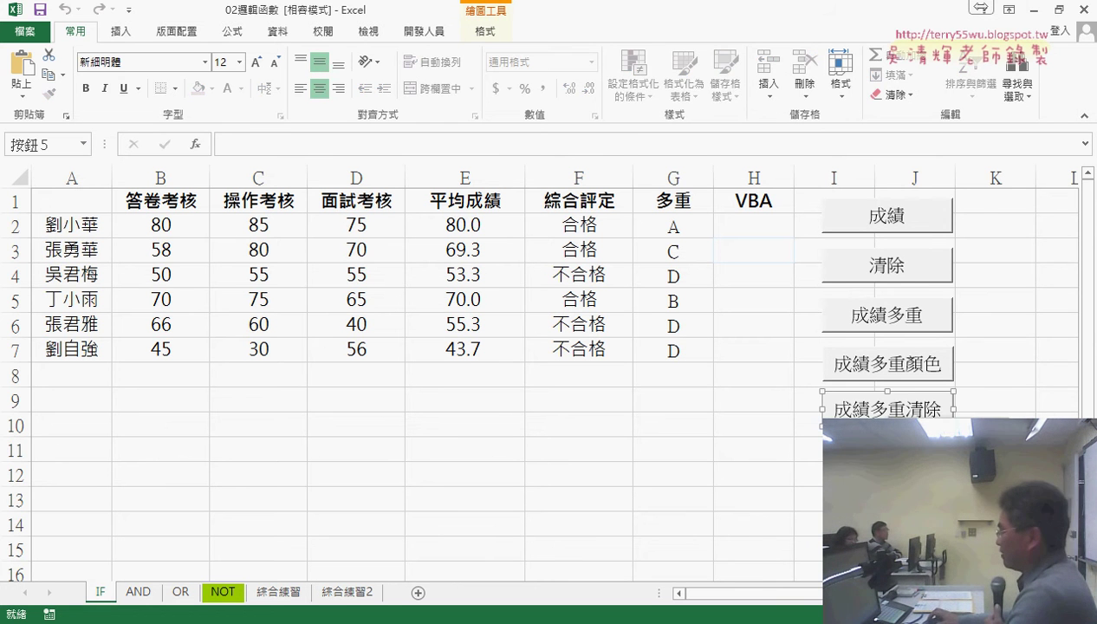
{"action": "key", "text": "n"}
{"action": "left_click", "coordinate": [1053, 328]}
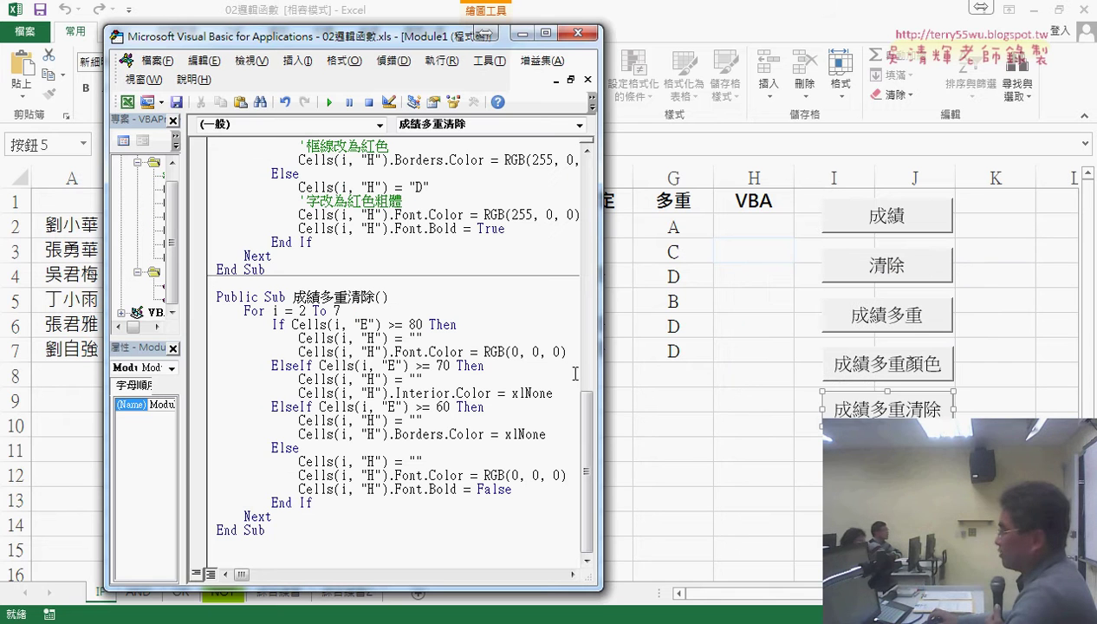
{"action": "left_click", "coordinate": [490, 434]}
{"action": "type", "text": "i"}
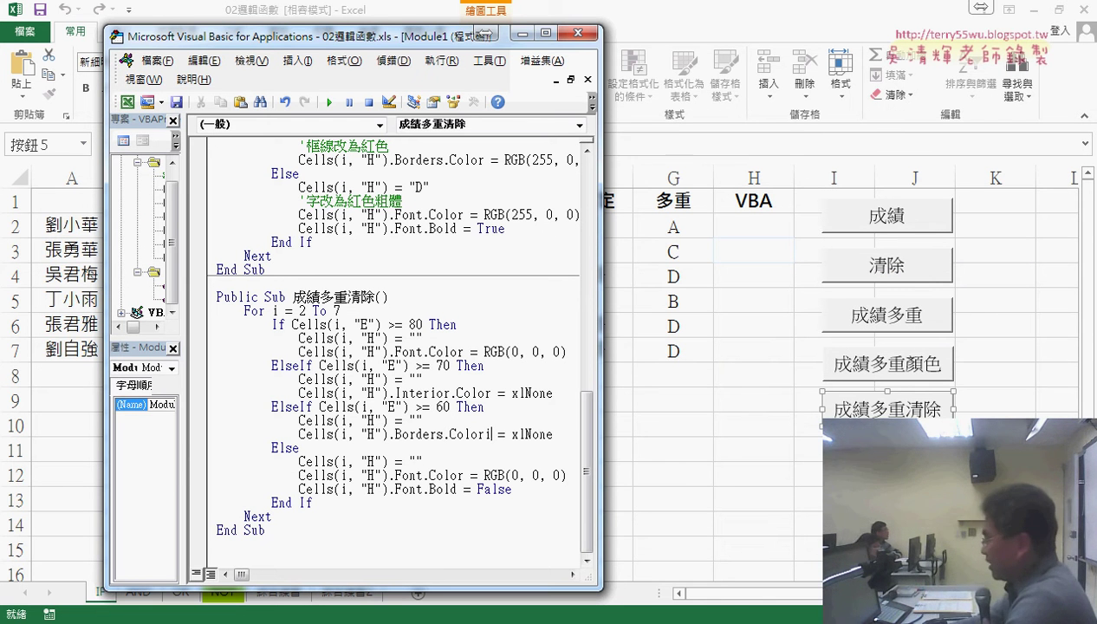
{"action": "type", "text": "ndex"}
{"action": "key", "text": "Down"}
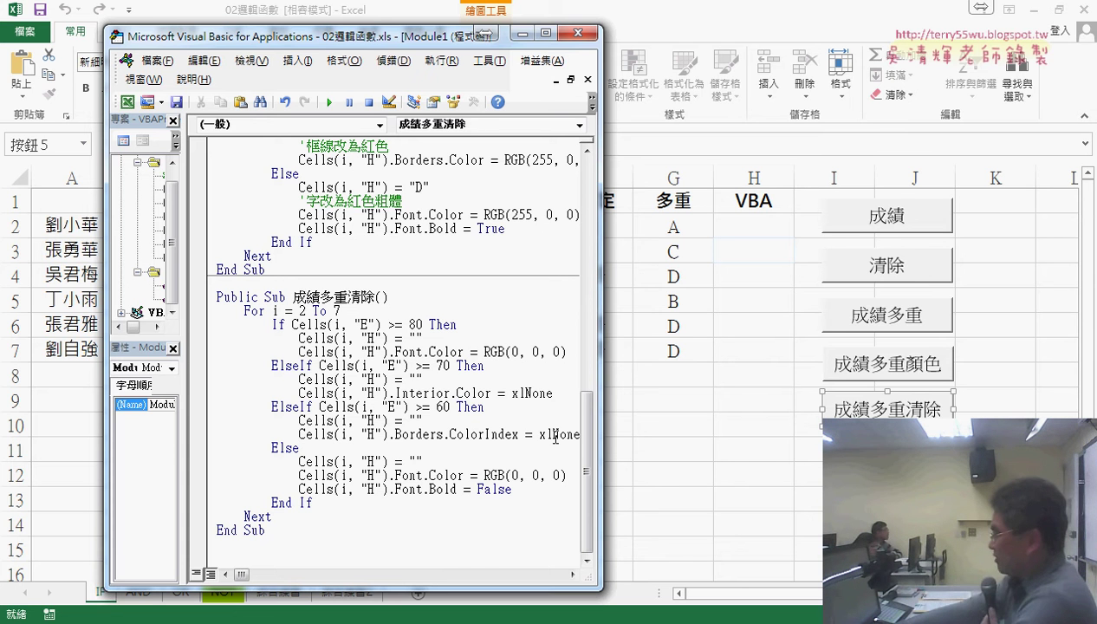
{"action": "key", "text": "Left"}
{"action": "key", "text": "Left"}
{"action": "key", "text": "Left"}
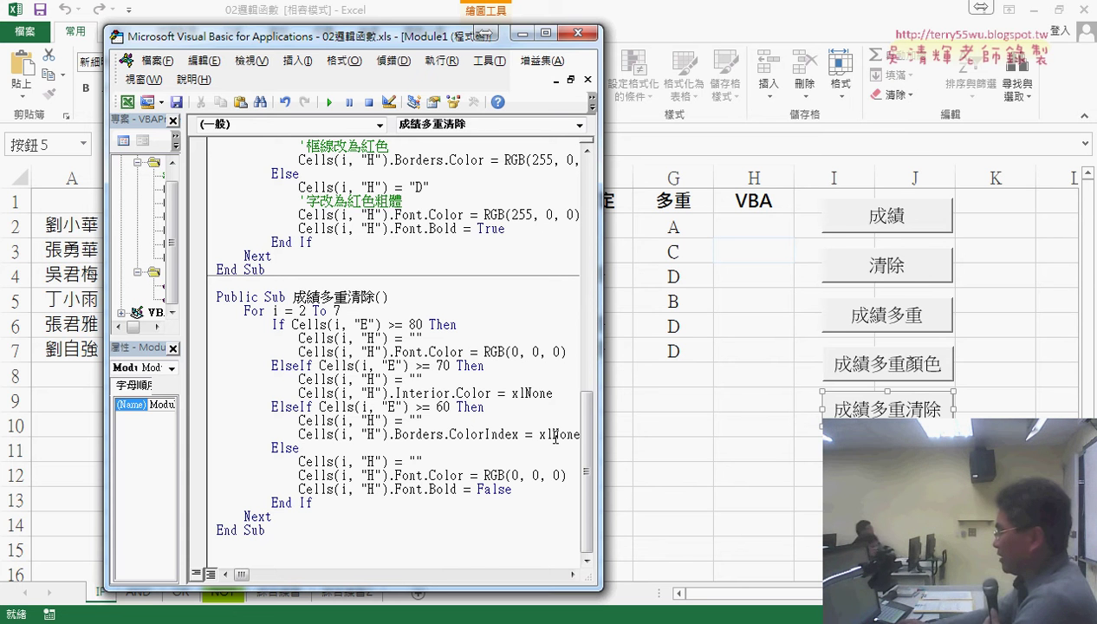
{"action": "key", "text": "F1"}
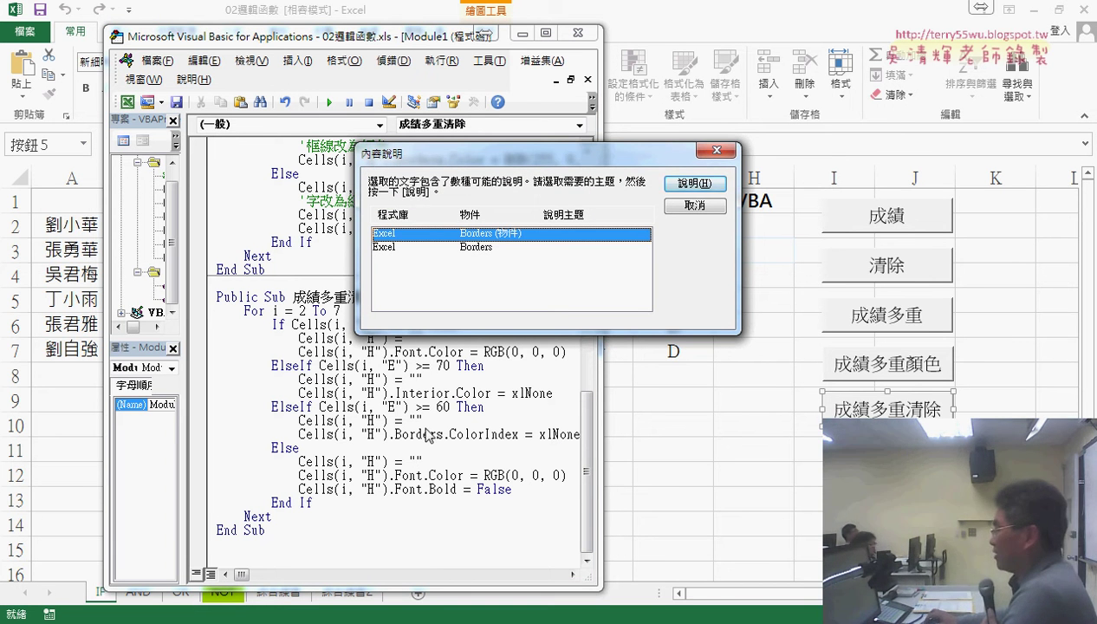
- Read the online Borders and Borders.ColorIndex documentation, then minimize the browser
{"action": "left_click", "coordinate": [694, 184]}
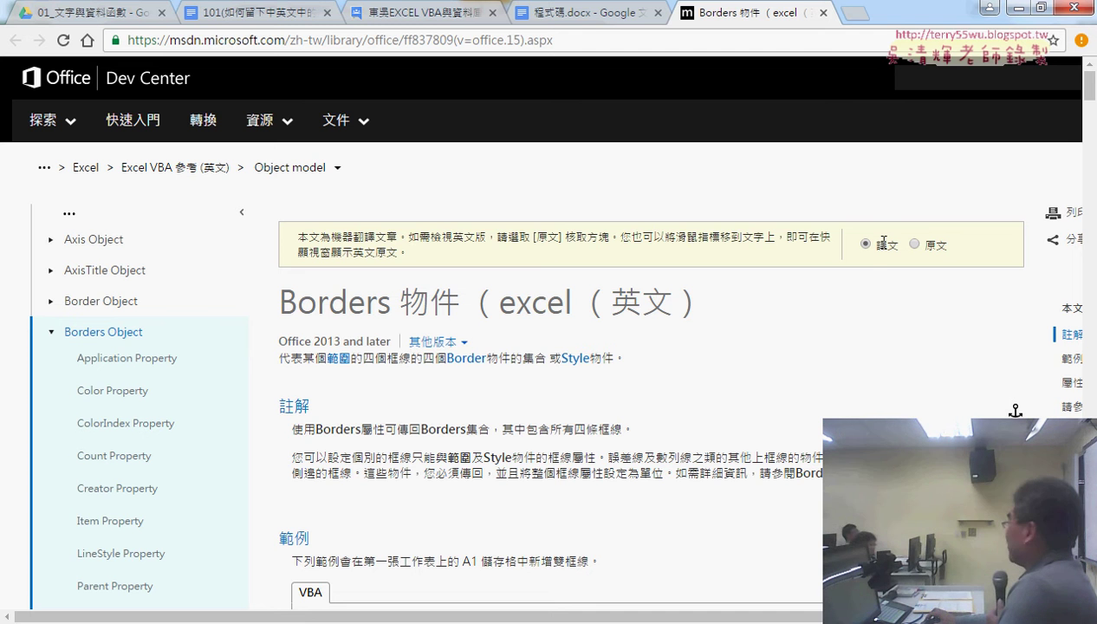
{"action": "scroll", "coordinate": [834, 346], "scroll_direction": "down", "scroll_amount": 1}
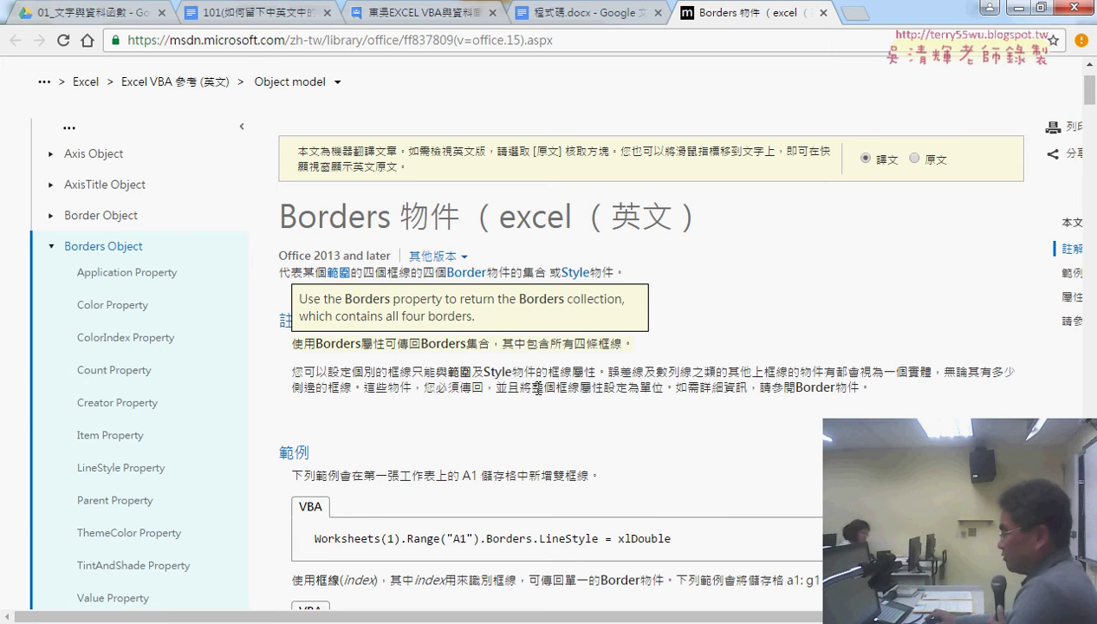
{"action": "scroll", "coordinate": [779, 438], "scroll_direction": "down", "scroll_amount": 1}
{"action": "scroll", "coordinate": [779, 437], "scroll_direction": "down", "scroll_amount": 2}
{"action": "scroll", "coordinate": [779, 438], "scroll_direction": "down", "scroll_amount": 1}
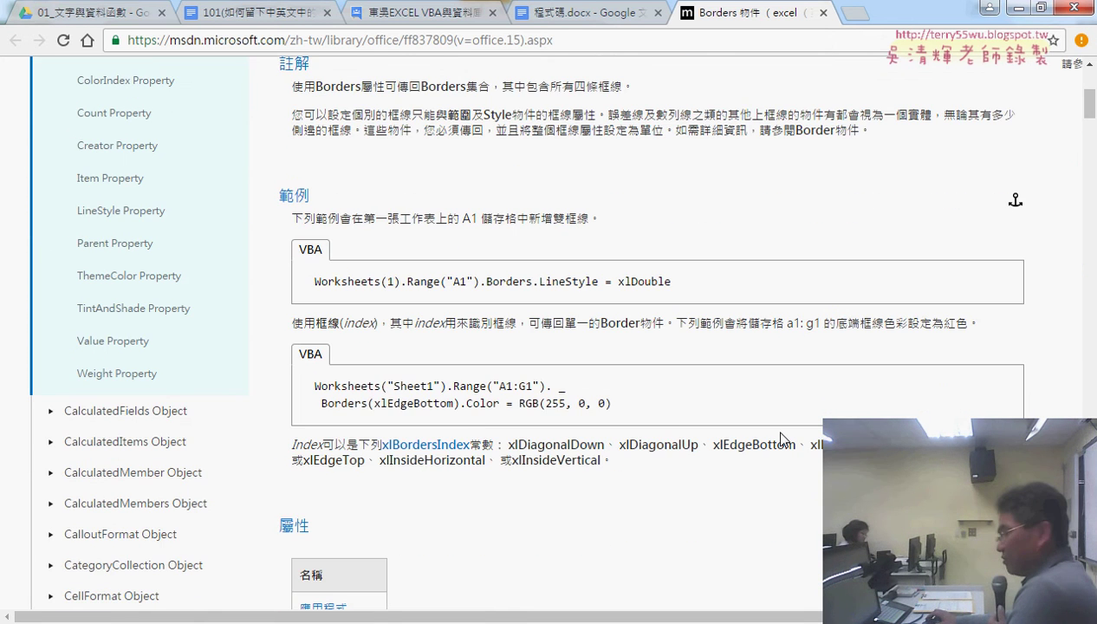
{"action": "scroll", "coordinate": [567, 429], "scroll_direction": "down", "scroll_amount": 1}
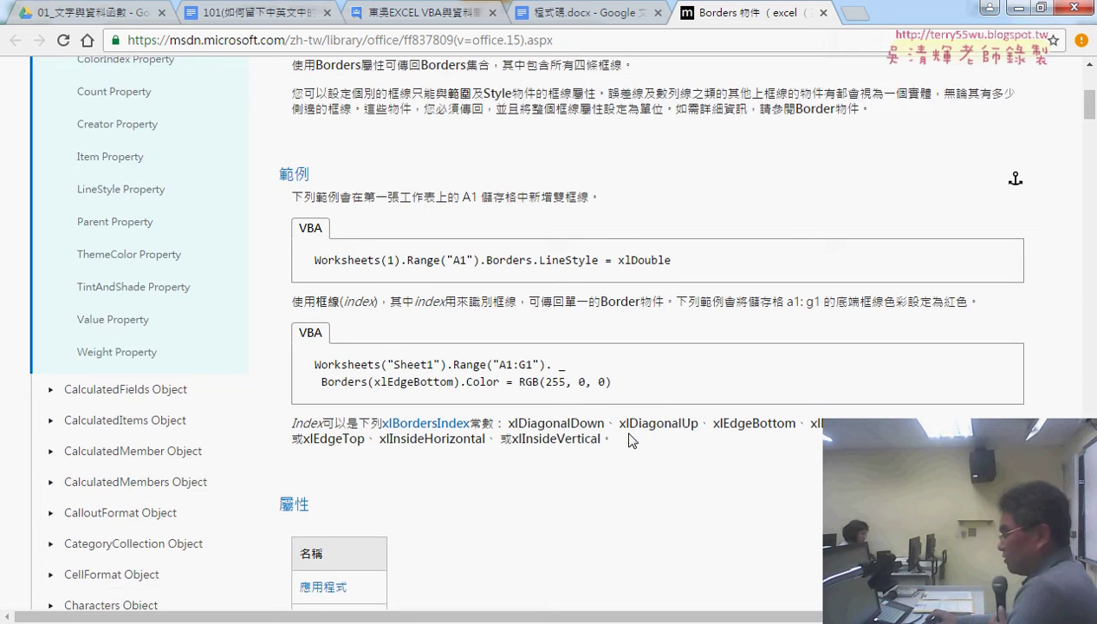
{"action": "scroll", "coordinate": [596, 442], "scroll_direction": "down", "scroll_amount": 2}
{"action": "scroll", "coordinate": [596, 442], "scroll_direction": "down", "scroll_amount": 1}
{"action": "scroll", "coordinate": [596, 443], "scroll_direction": "down", "scroll_amount": 1}
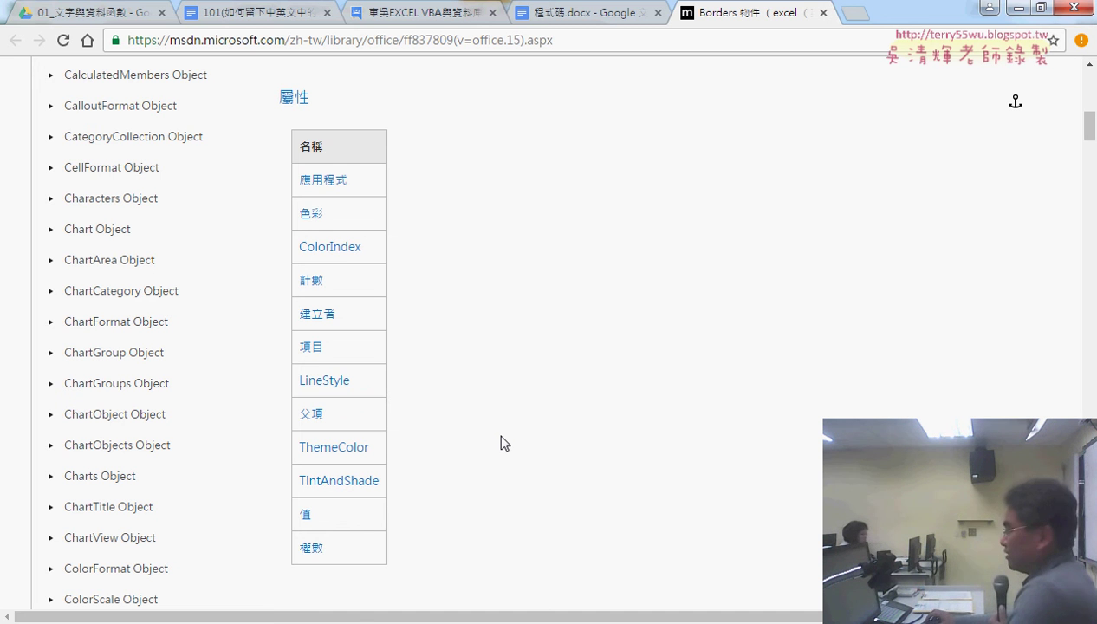
{"action": "left_click", "coordinate": [338, 251]}
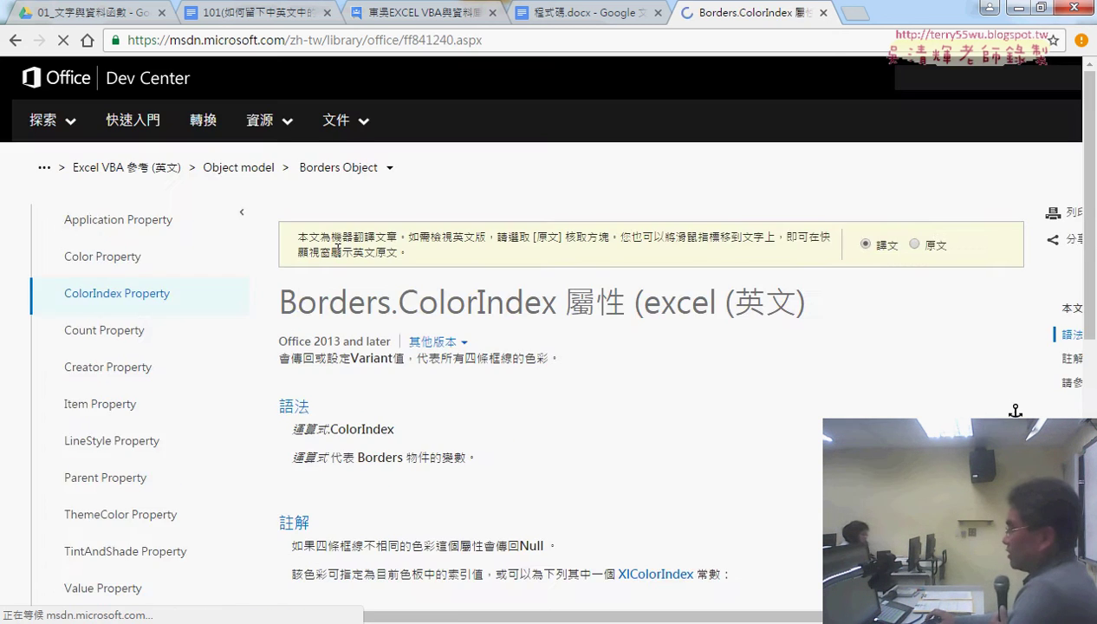
{"action": "scroll", "coordinate": [760, 388], "scroll_direction": "down", "scroll_amount": 3}
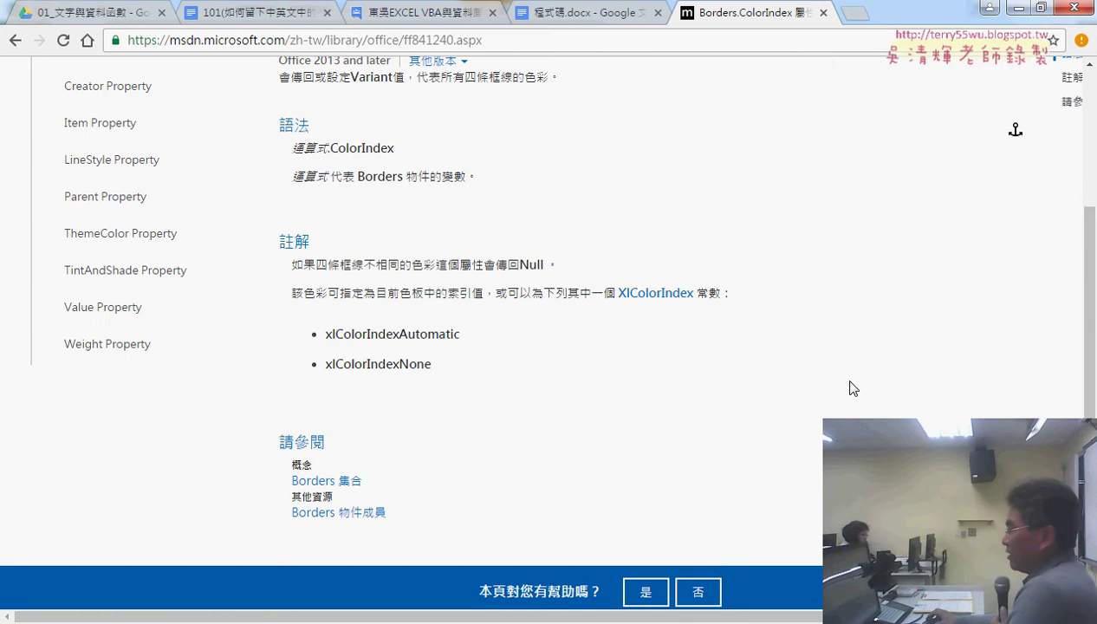
{"action": "scroll", "coordinate": [849, 388], "scroll_direction": "down", "scroll_amount": 2}
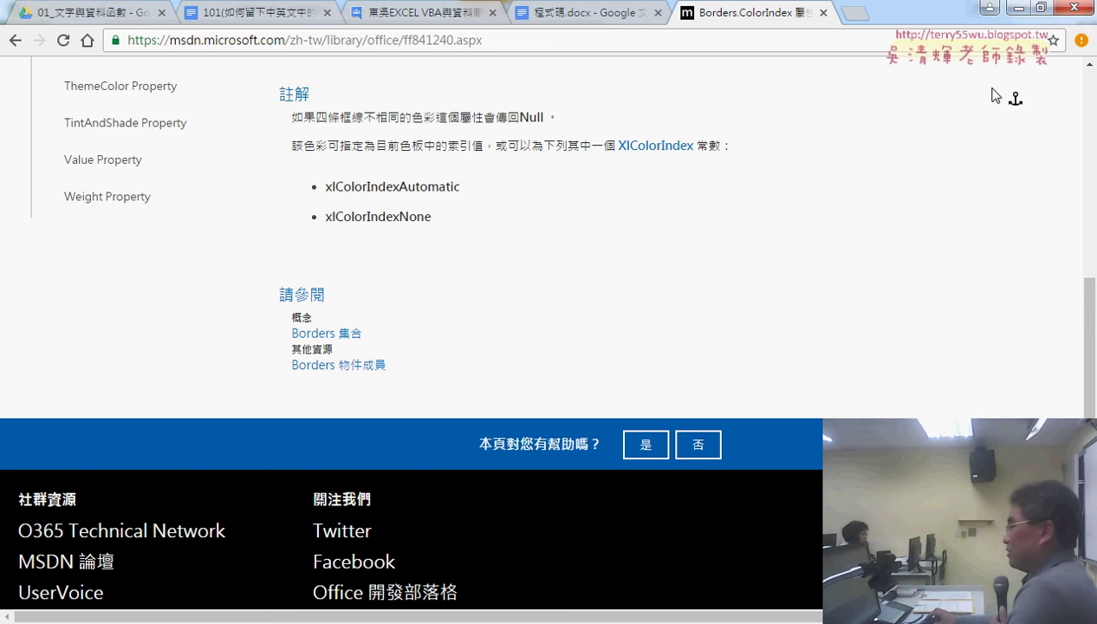
{"action": "left_click", "coordinate": [1018, 9]}
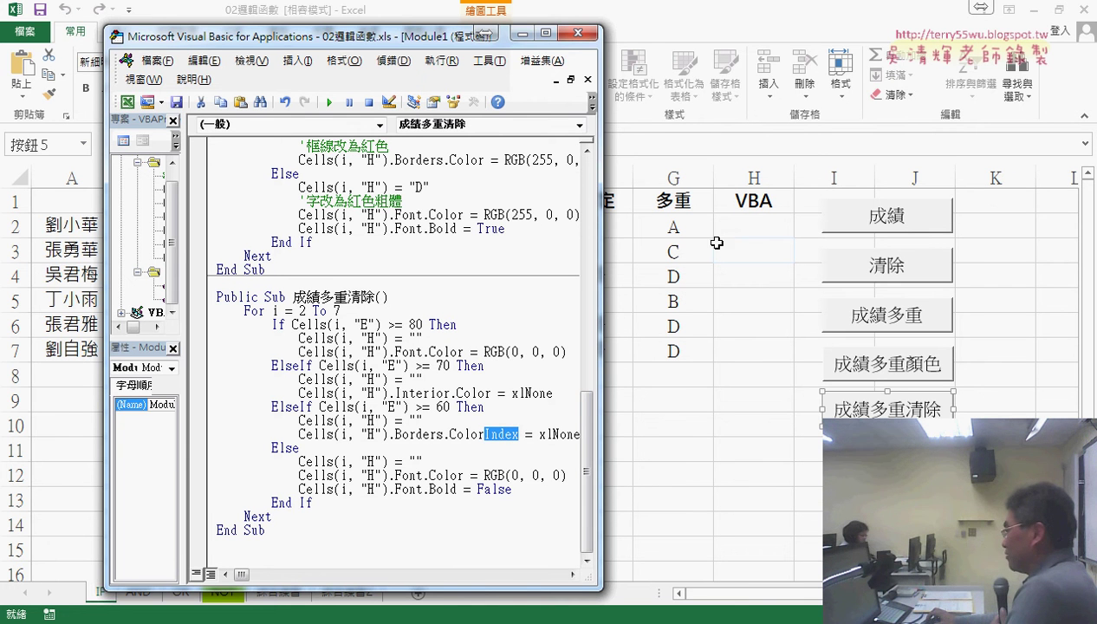
- Clear column H, refill it with coloured grades A, C, D, B, D, D, then reopen the 成績多重清除 code
{"action": "left_click", "coordinate": [896, 404]}
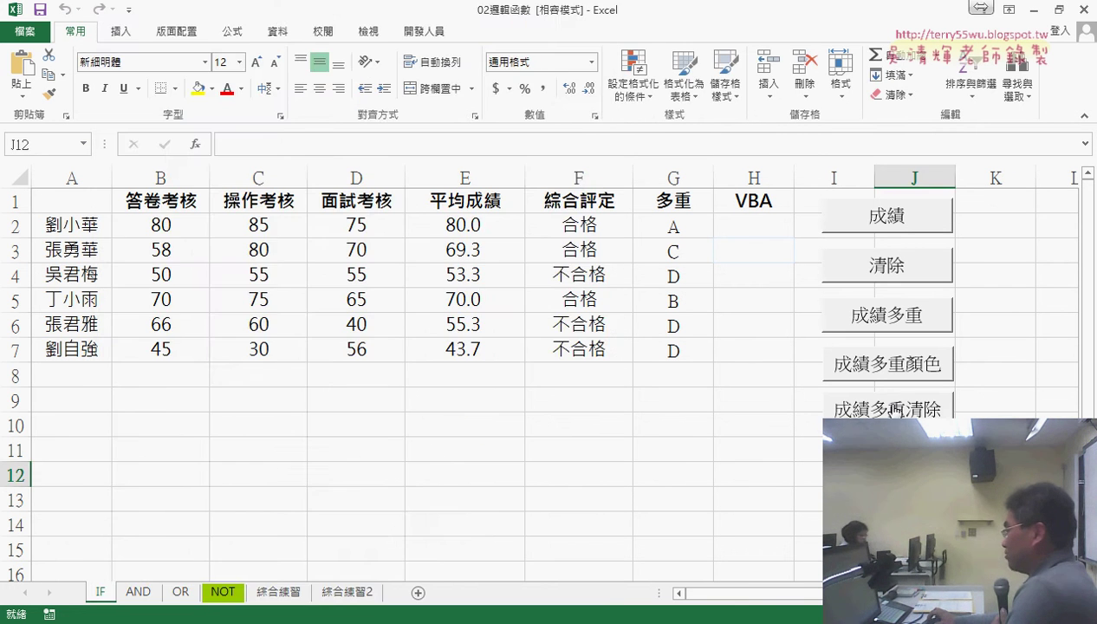
{"action": "left_click", "coordinate": [892, 409]}
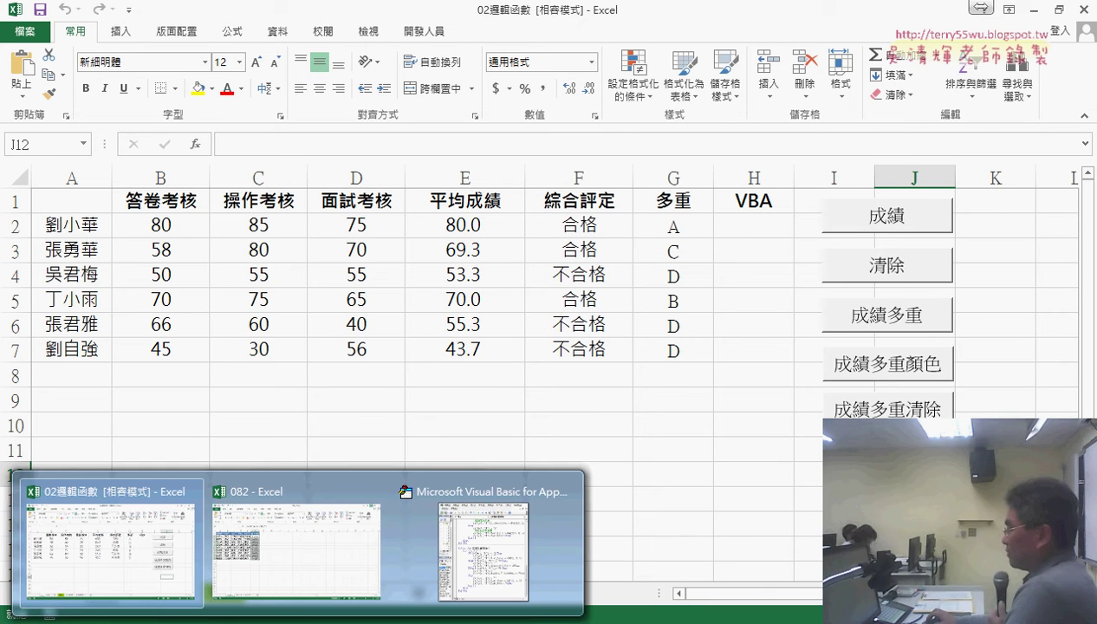
{"action": "left_click", "coordinate": [833, 362]}
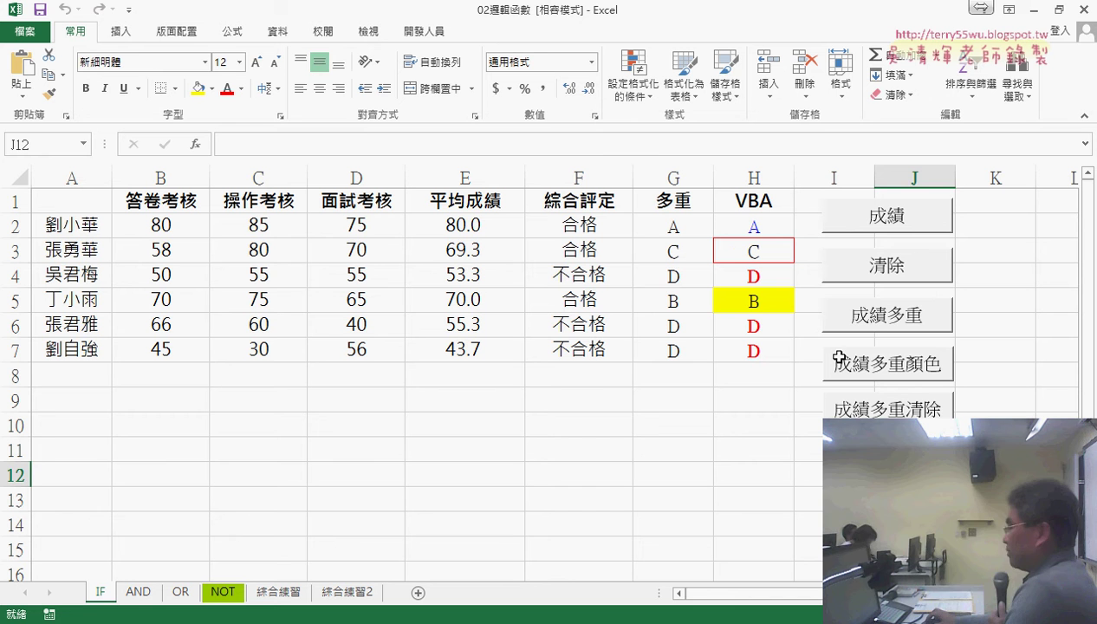
{"action": "left_click", "coordinate": [757, 329]}
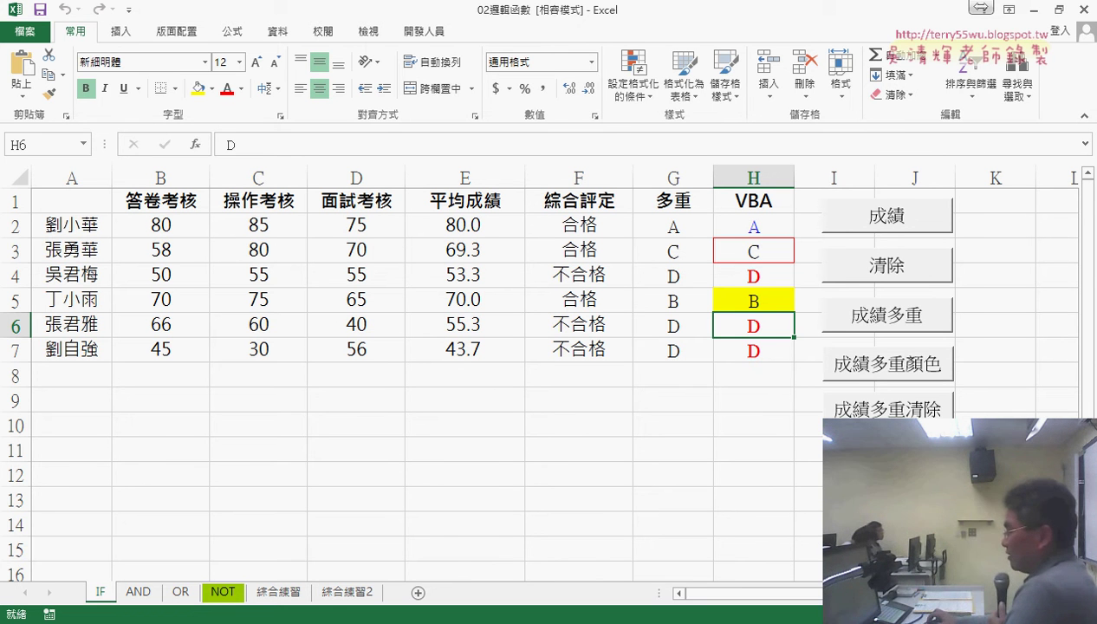
{"action": "left_click", "coordinate": [484, 563]}
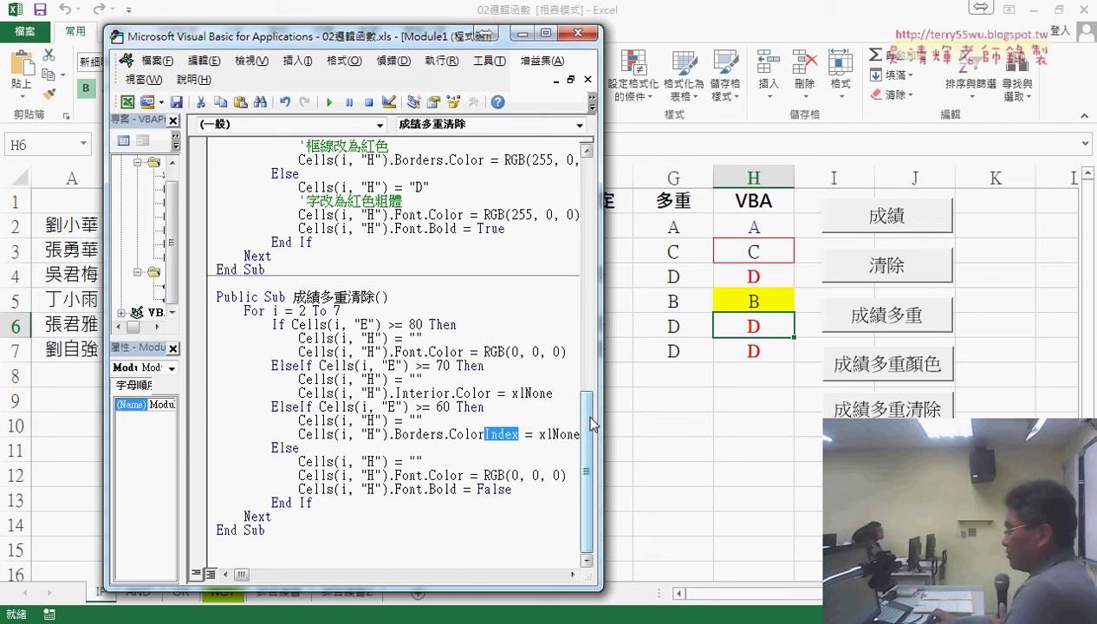
- Widen the code window and highlight the Else branch's font colour and bold False reset lines
{"action": "mouse_move", "coordinate": [601, 423]}
{"action": "left_mouse_down"}
{"action": "mouse_move", "coordinate": [858, 422]}
{"action": "mouse_move", "coordinate": [712, 436]}
{"action": "left_mouse_up"}
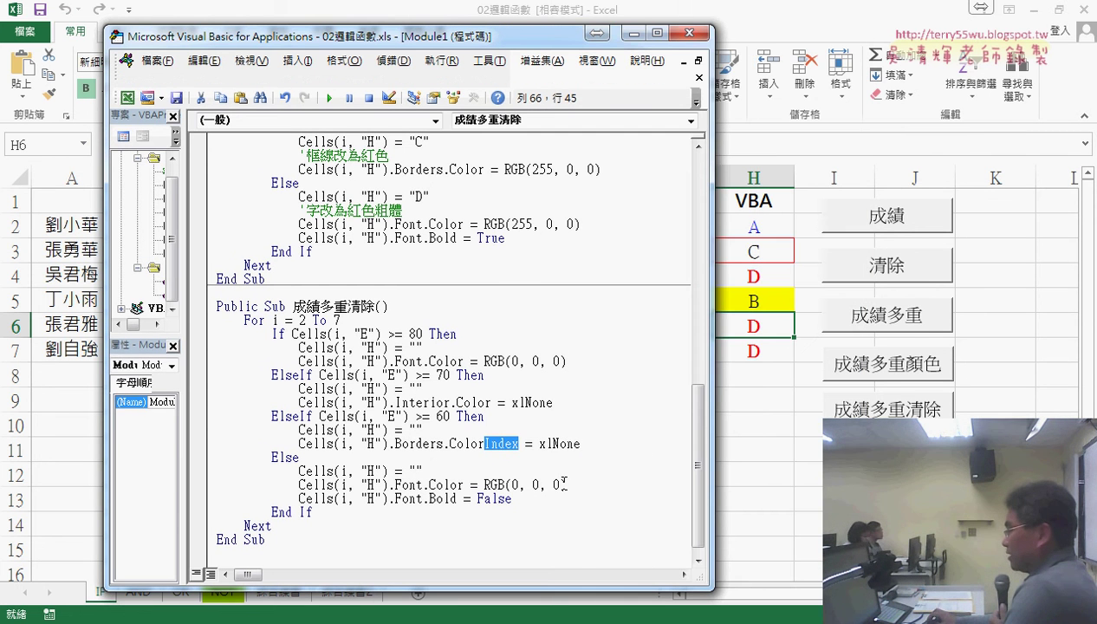
{"action": "left_click_drag", "start_coordinate": [566, 484], "coordinate": [395, 485]}
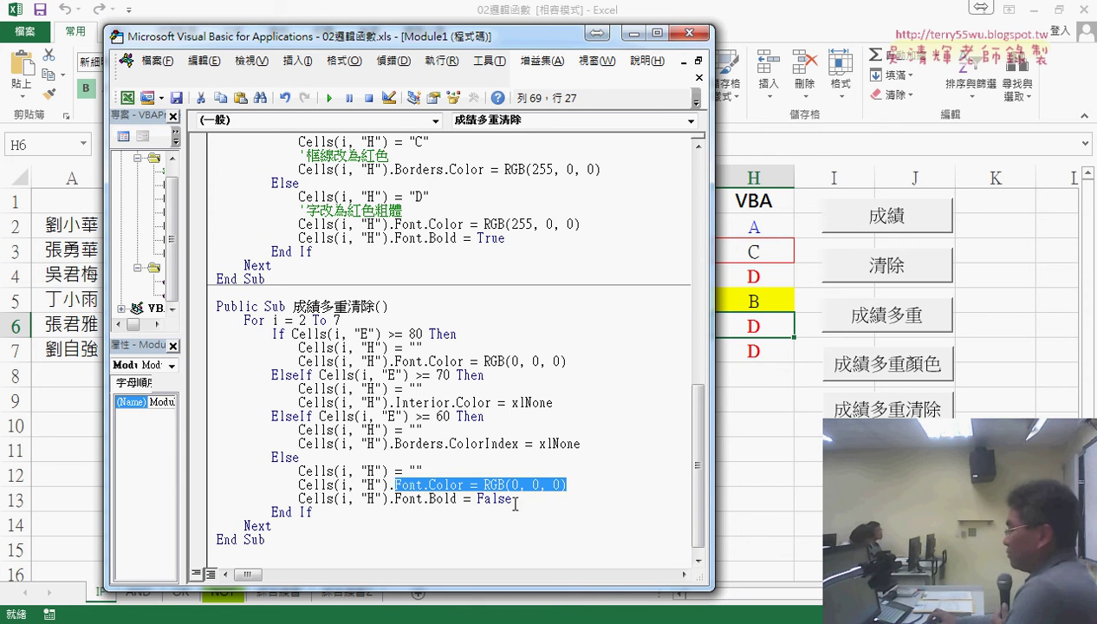
{"action": "left_click_drag", "start_coordinate": [514, 502], "coordinate": [469, 503]}
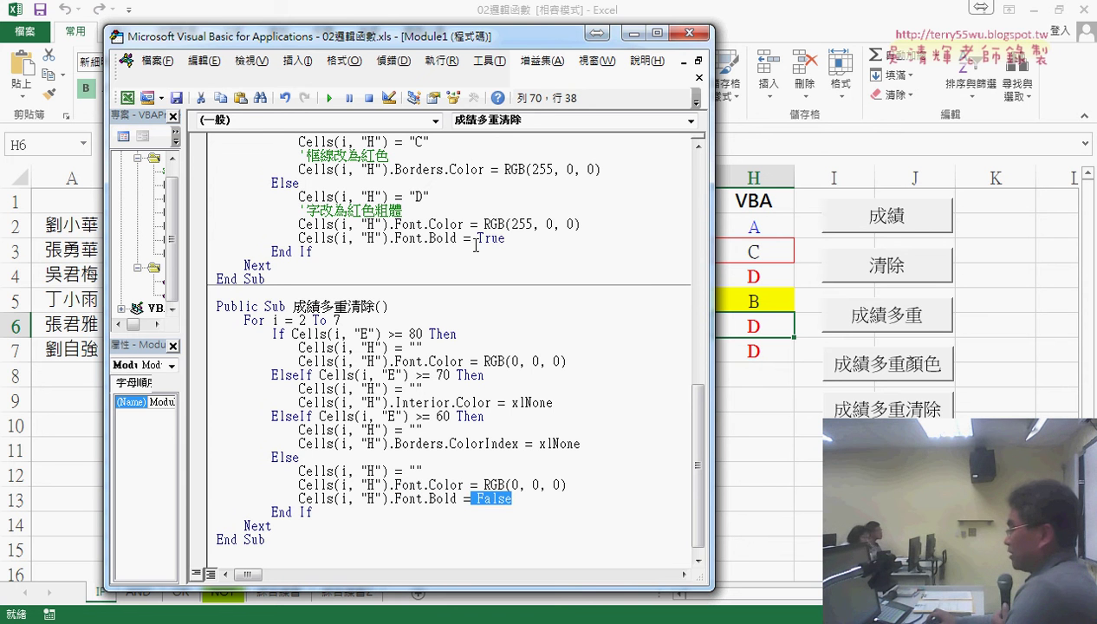
{"action": "left_click_drag", "start_coordinate": [475, 239], "coordinate": [508, 238]}
{"action": "left_click_drag", "start_coordinate": [476, 498], "coordinate": [516, 499]}
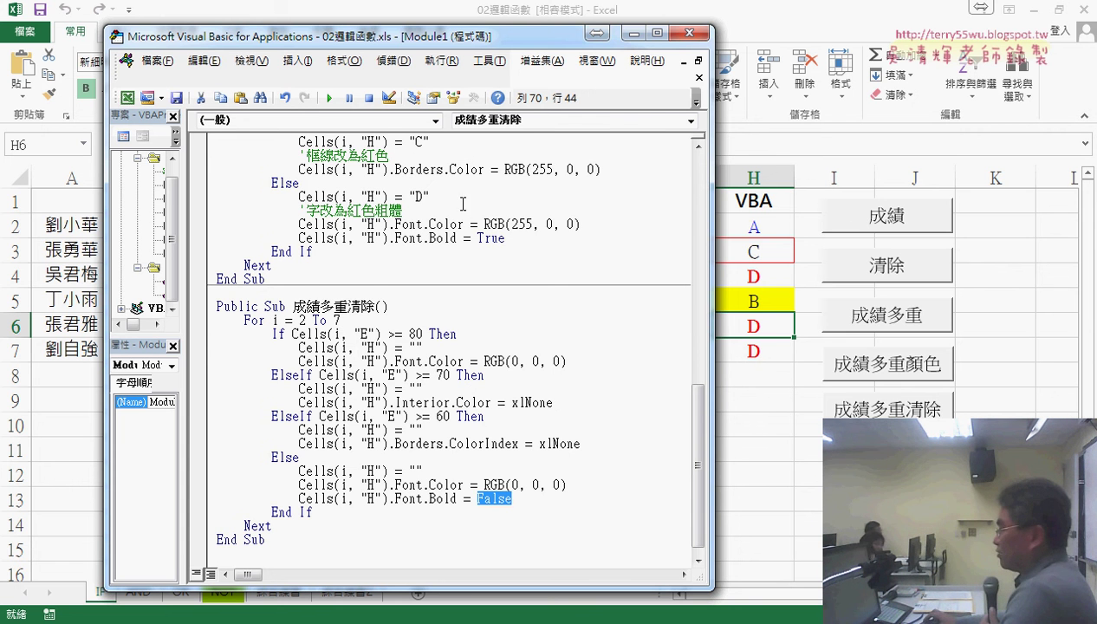
- Change 成績多重顏色's yellow fill line to Cells.Interior.Color by deleting (i, "H")
{"action": "scroll", "coordinate": [467, 208], "scroll_direction": "up", "scroll_amount": 2}
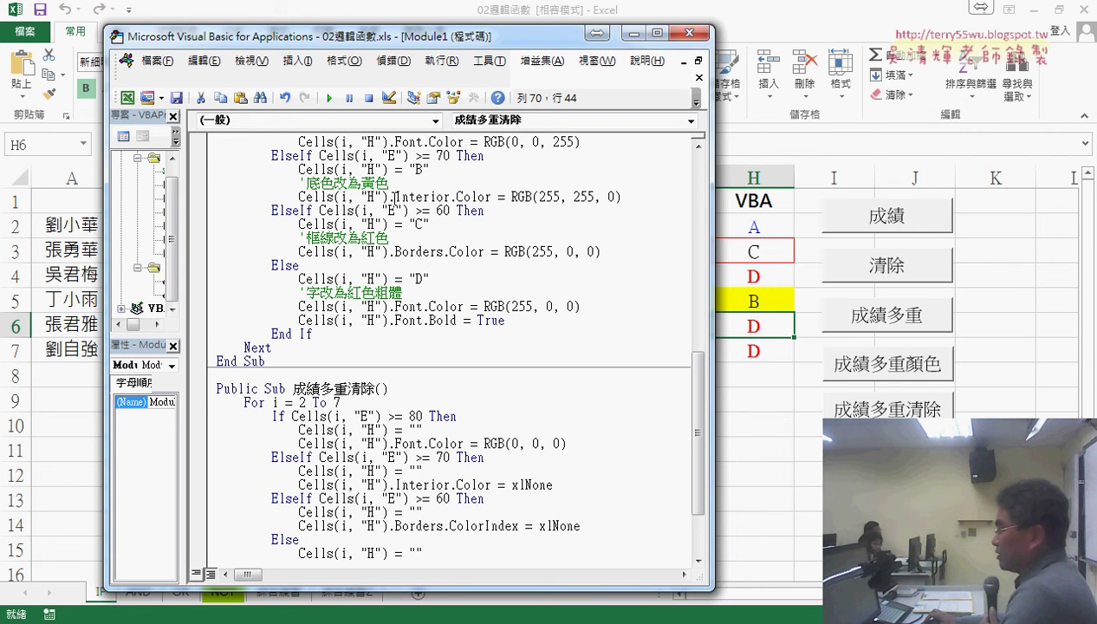
{"action": "left_click_drag", "start_coordinate": [389, 197], "coordinate": [335, 198]}
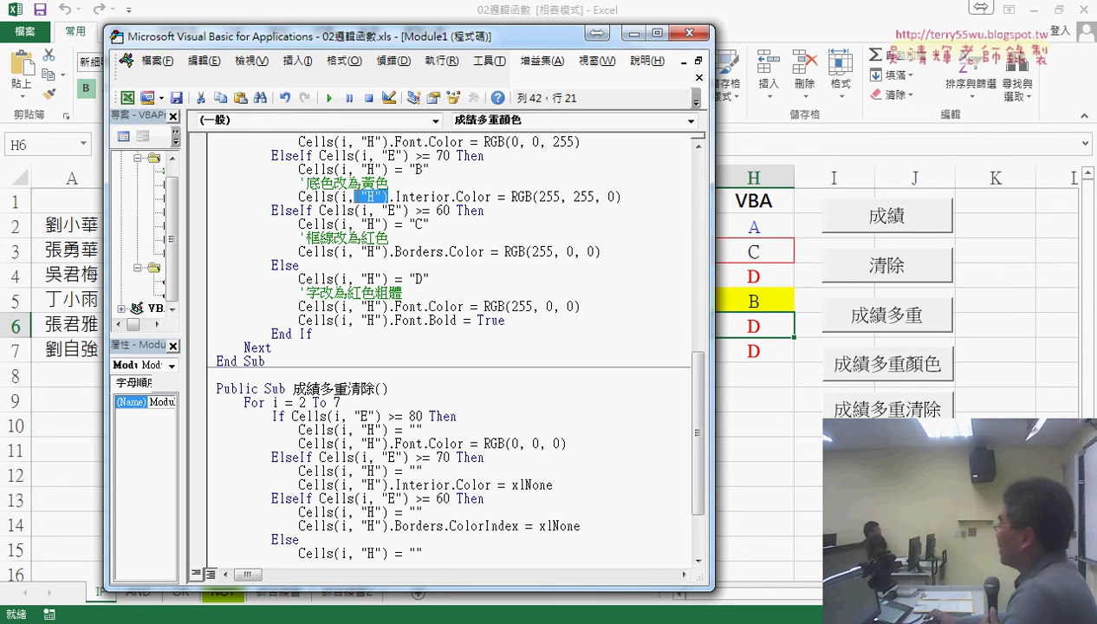
{"action": "key", "text": "Delete"}
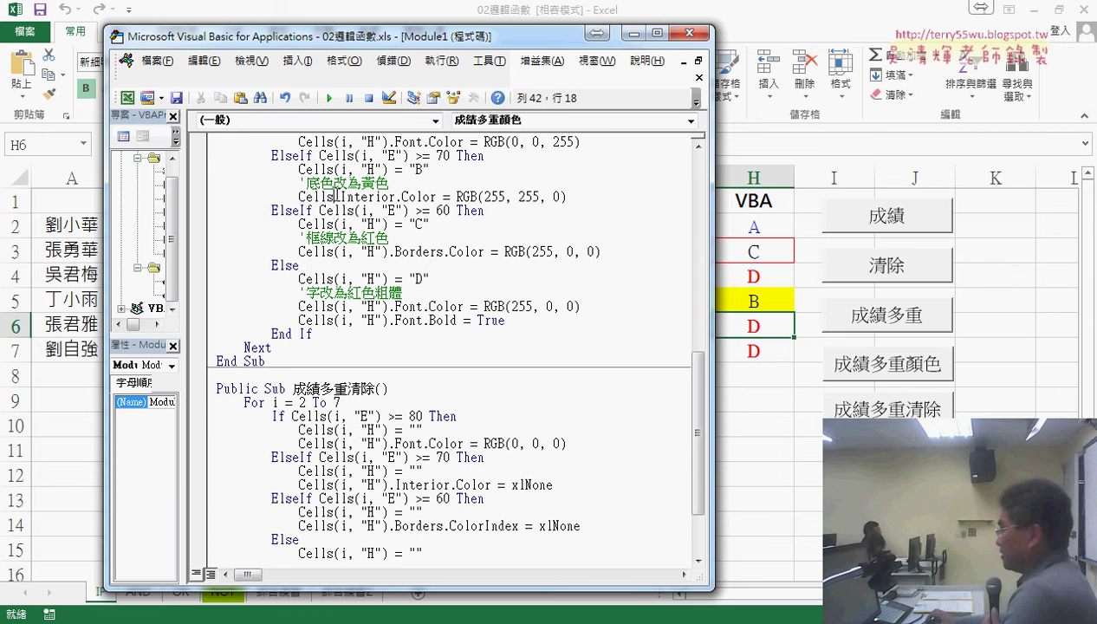
{"action": "left_click", "coordinate": [810, 467]}
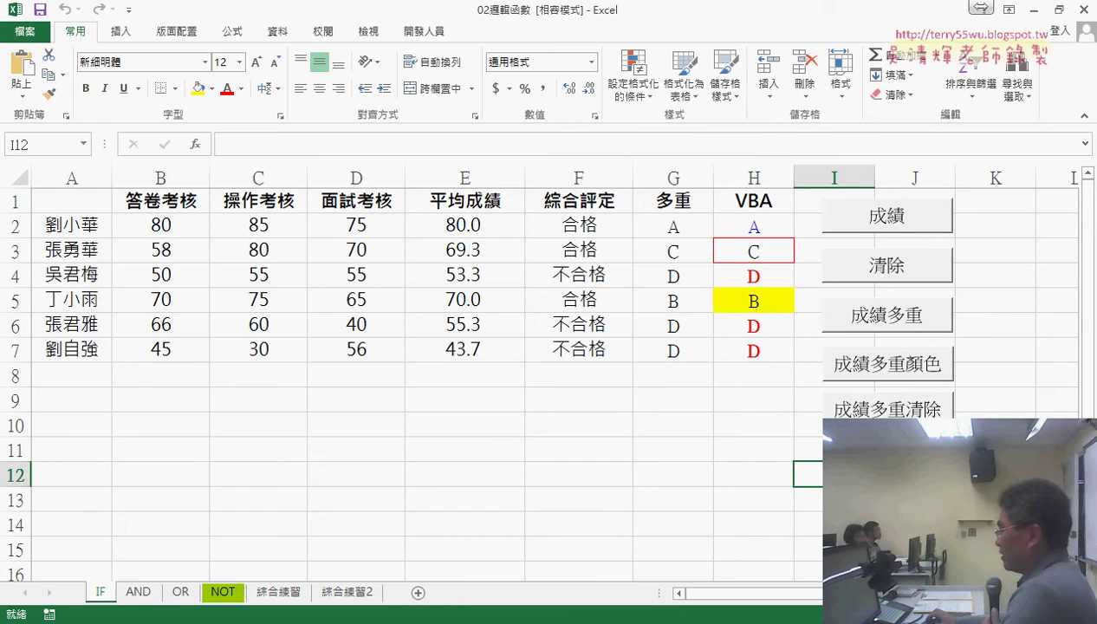
- Run 成績多重顏色 to fill the sheet yellow, then open the 成績多重清除 macro code via Assign Macro
{"action": "left_click", "coordinate": [888, 365]}
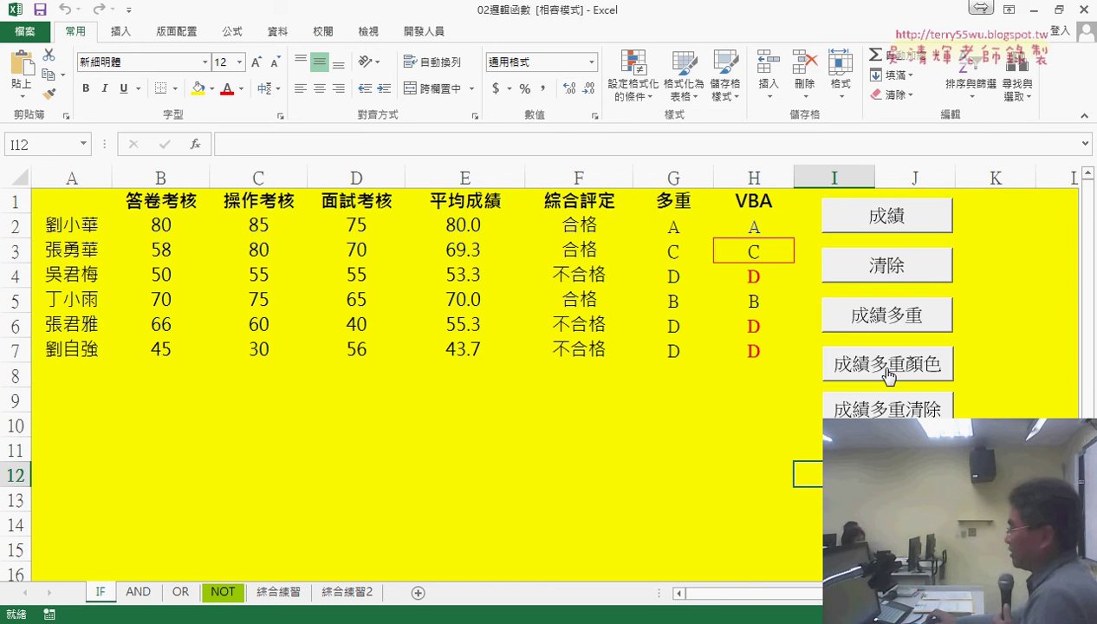
{"action": "right_click", "coordinate": [883, 407]}
{"action": "left_click", "coordinate": [875, 537]}
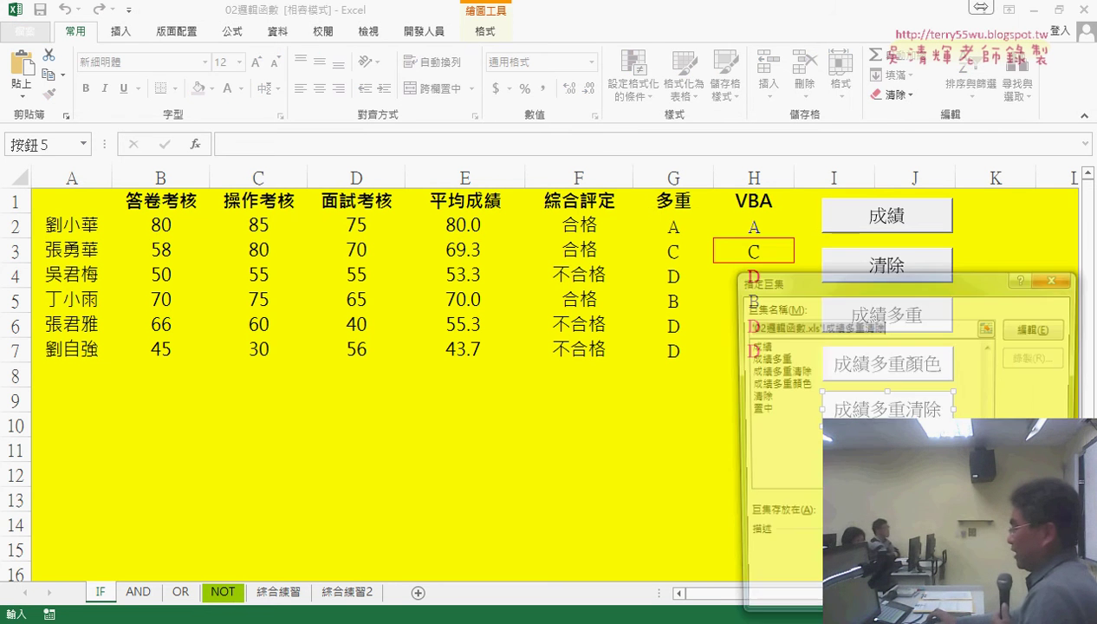
{"action": "left_click", "coordinate": [1033, 329]}
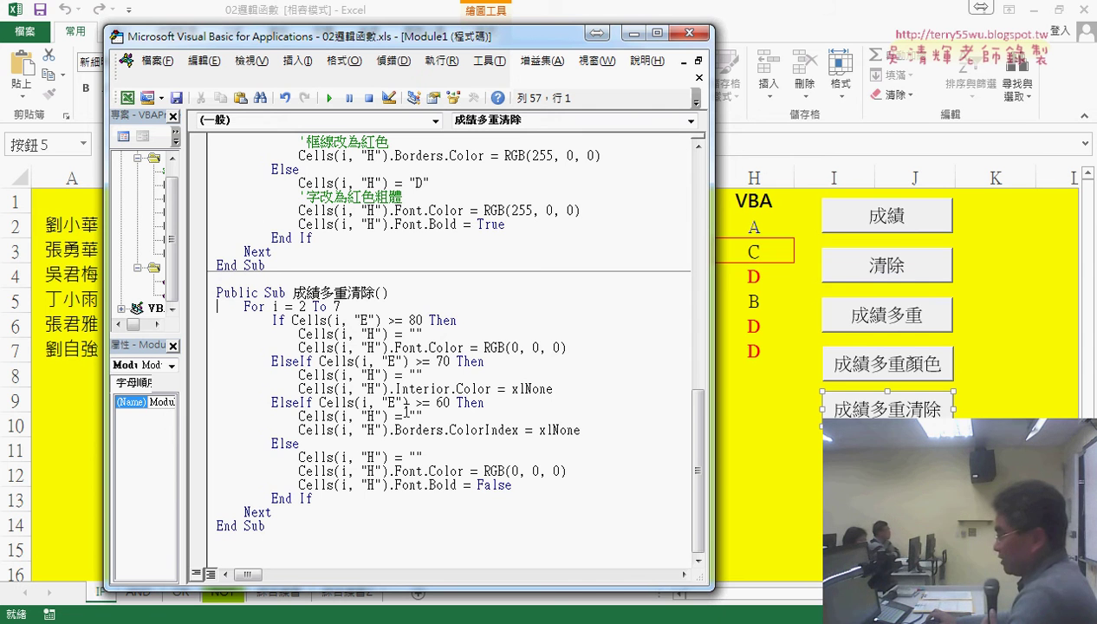
- Delete (i, "H") from 成績多重清除's Interior.Color line and rerun it to clear all fill
{"action": "left_click", "coordinate": [400, 388]}
{"action": "left_click_drag", "start_coordinate": [388, 389], "coordinate": [335, 391]}
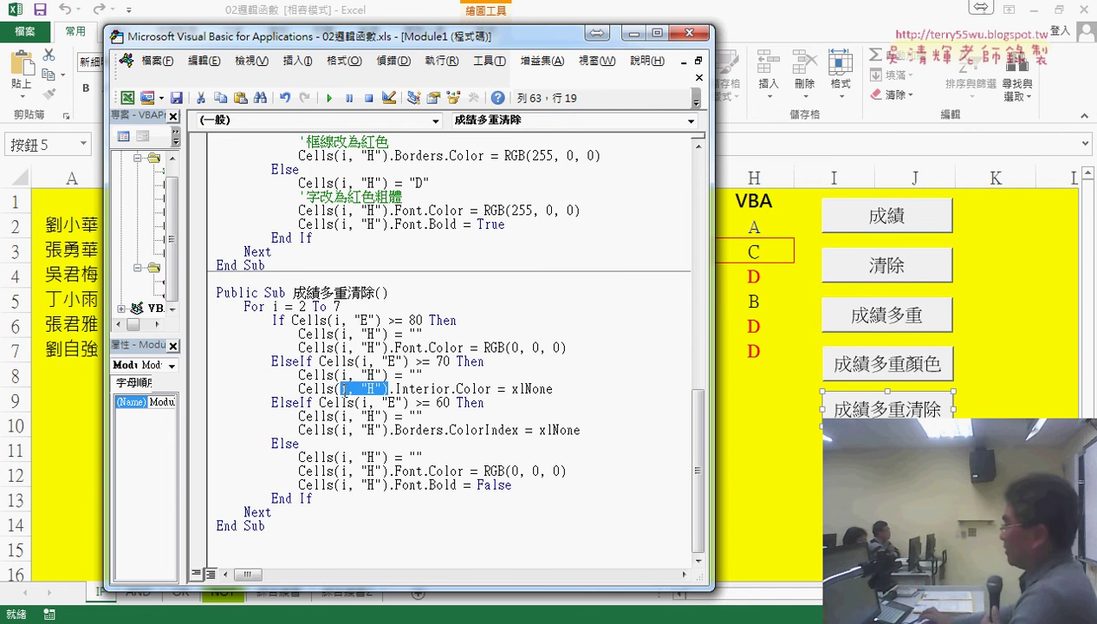
{"action": "key", "text": "Delete"}
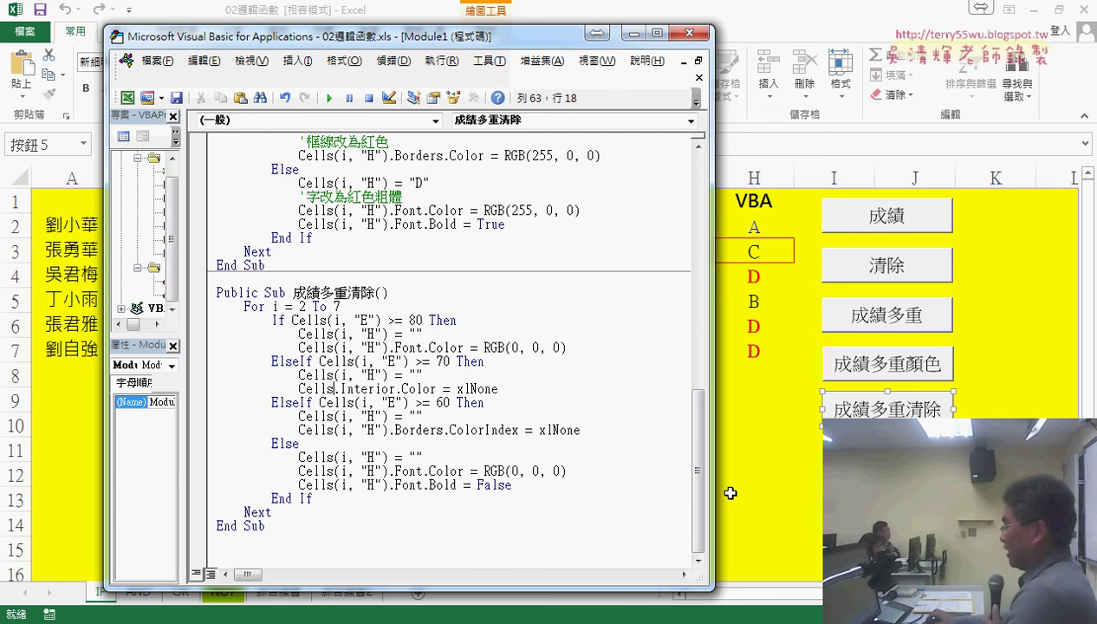
{"action": "left_click", "coordinate": [910, 500]}
{"action": "left_click", "coordinate": [892, 408]}
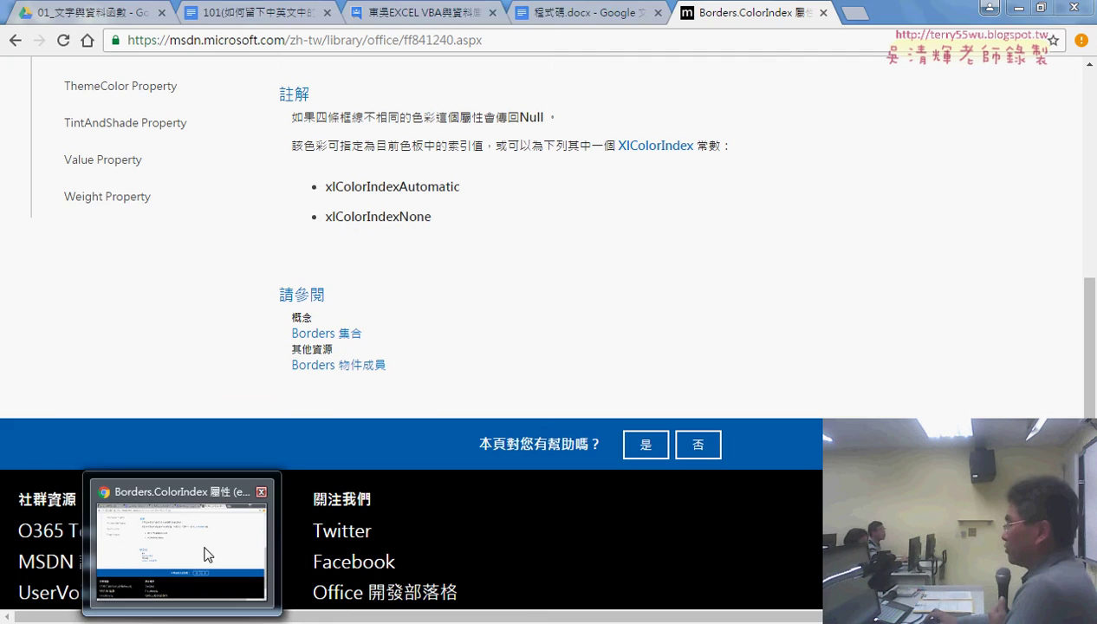
- Close the Borders.ColorIndex reference tab in Chrome
{"action": "left_click", "coordinate": [207, 554]}
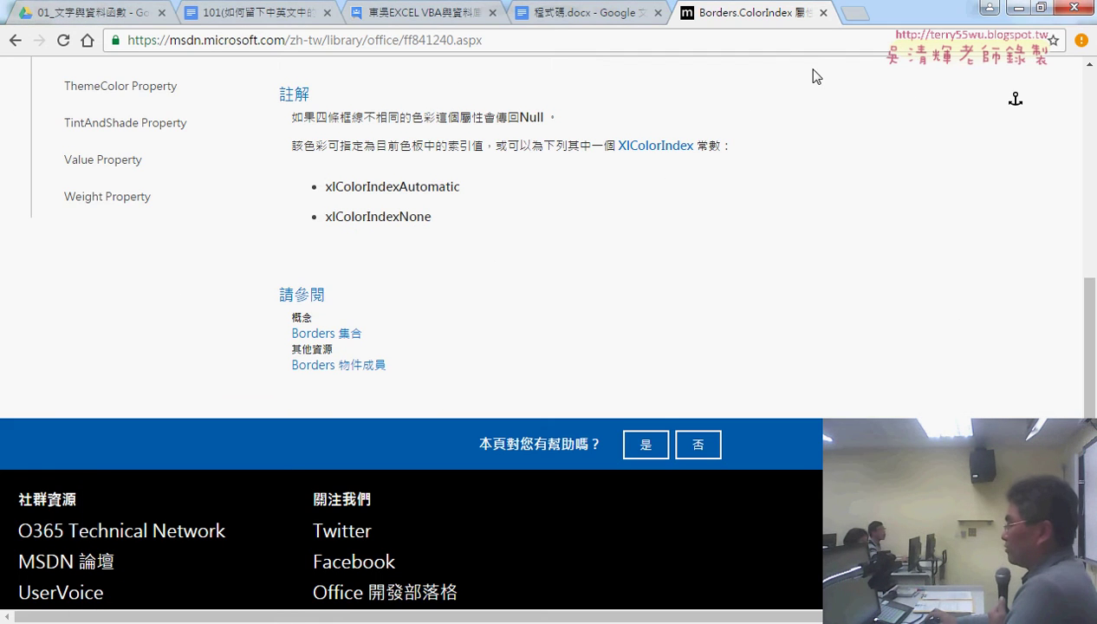
{"action": "left_click", "coordinate": [823, 12]}
{"action": "scroll", "coordinate": [541, 301], "scroll_direction": "up", "scroll_amount": 2}
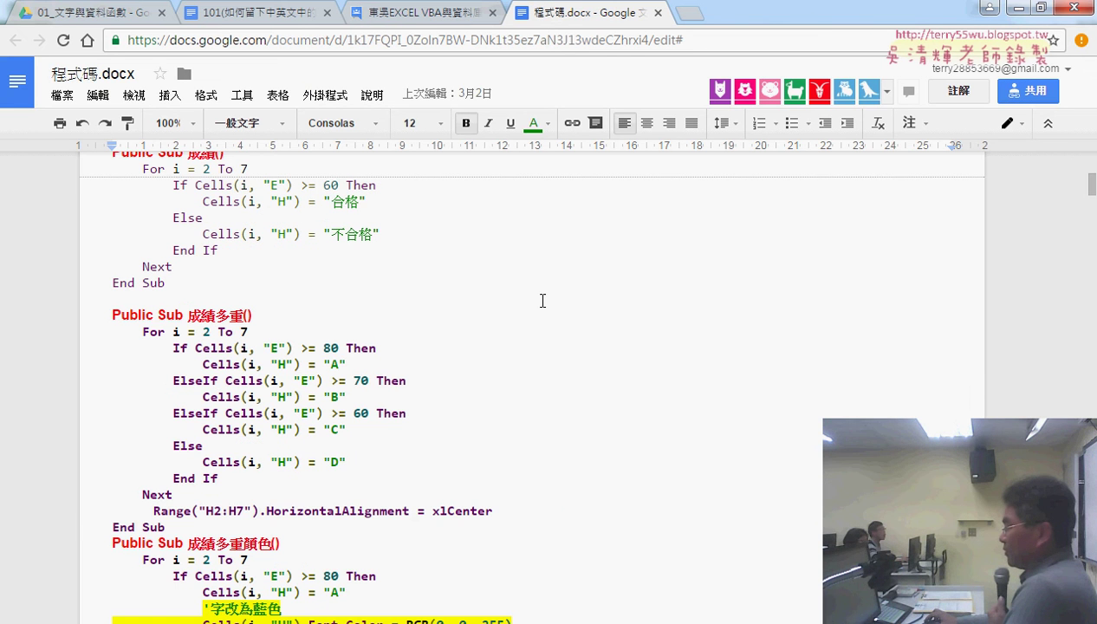
- Scroll through the 成績多重清除 code in 程式碼.docx, pointing out the line that empties the cell
{"action": "scroll", "coordinate": [542, 300], "scroll_direction": "down", "scroll_amount": 3}
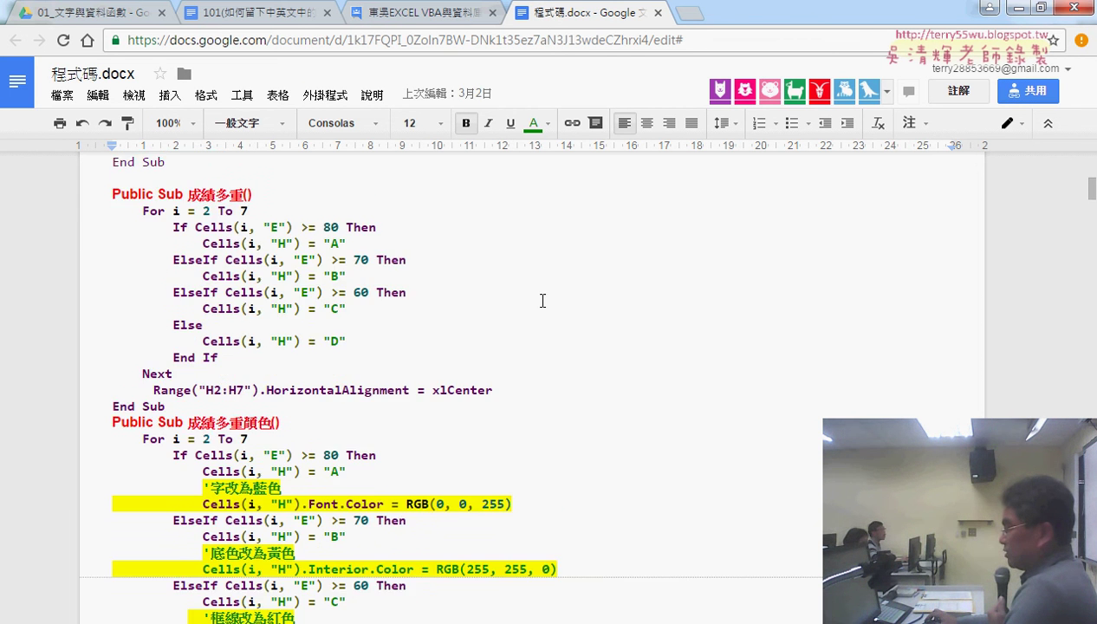
{"action": "scroll", "coordinate": [542, 301], "scroll_direction": "down", "scroll_amount": 1}
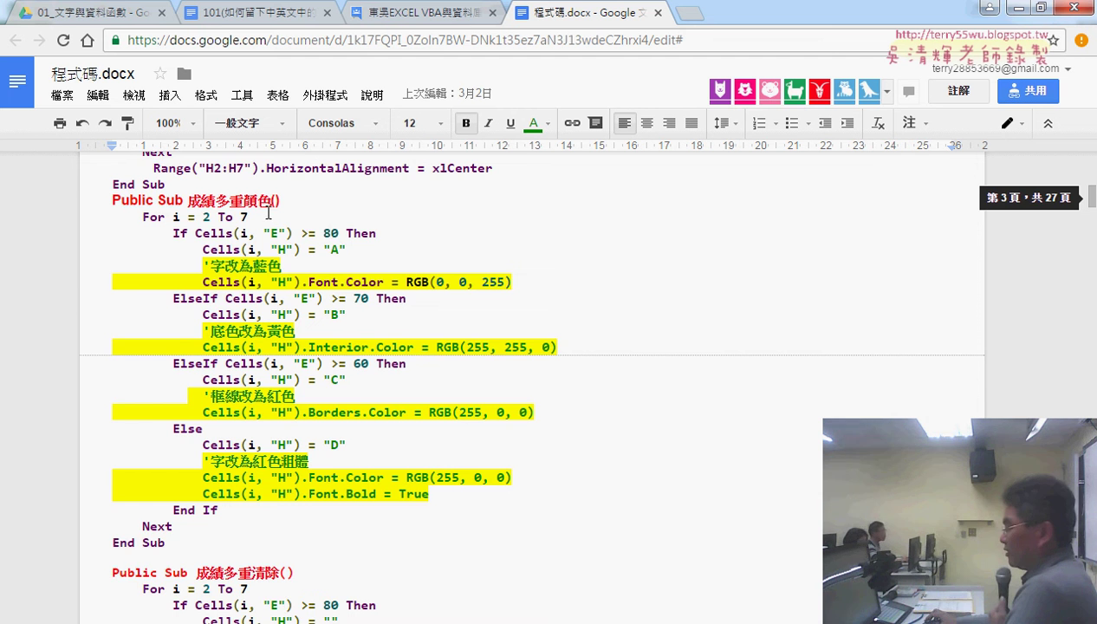
{"action": "scroll", "coordinate": [269, 212], "scroll_direction": "down", "scroll_amount": 1}
{"action": "scroll", "coordinate": [269, 259], "scroll_direction": "down", "scroll_amount": 1}
{"action": "scroll", "coordinate": [269, 306], "scroll_direction": "down", "scroll_amount": 1}
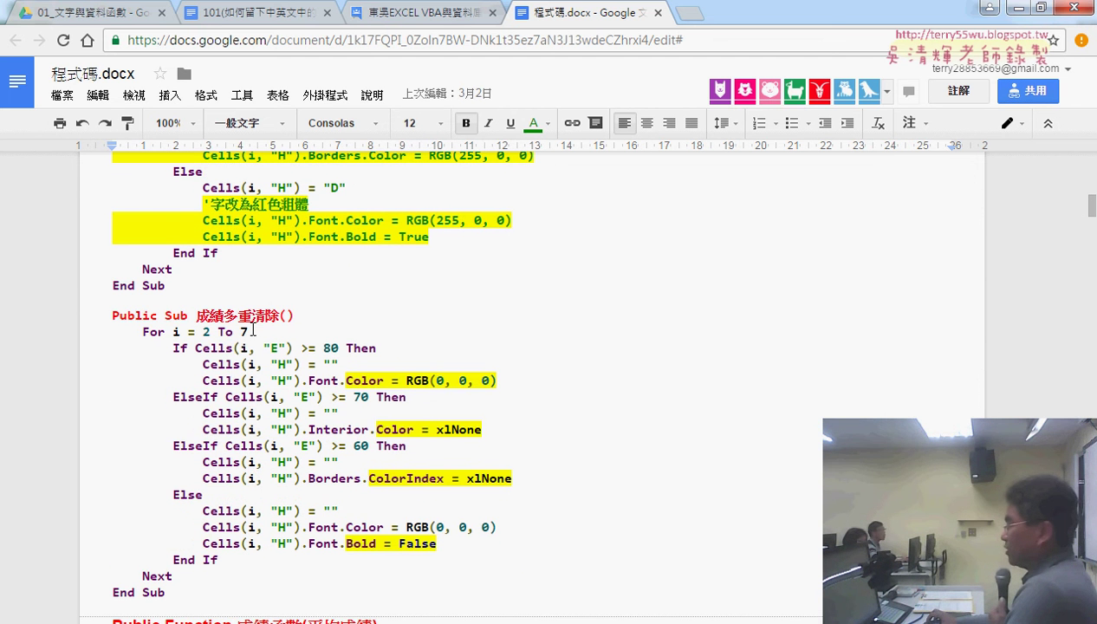
{"action": "left_click", "coordinate": [355, 416]}
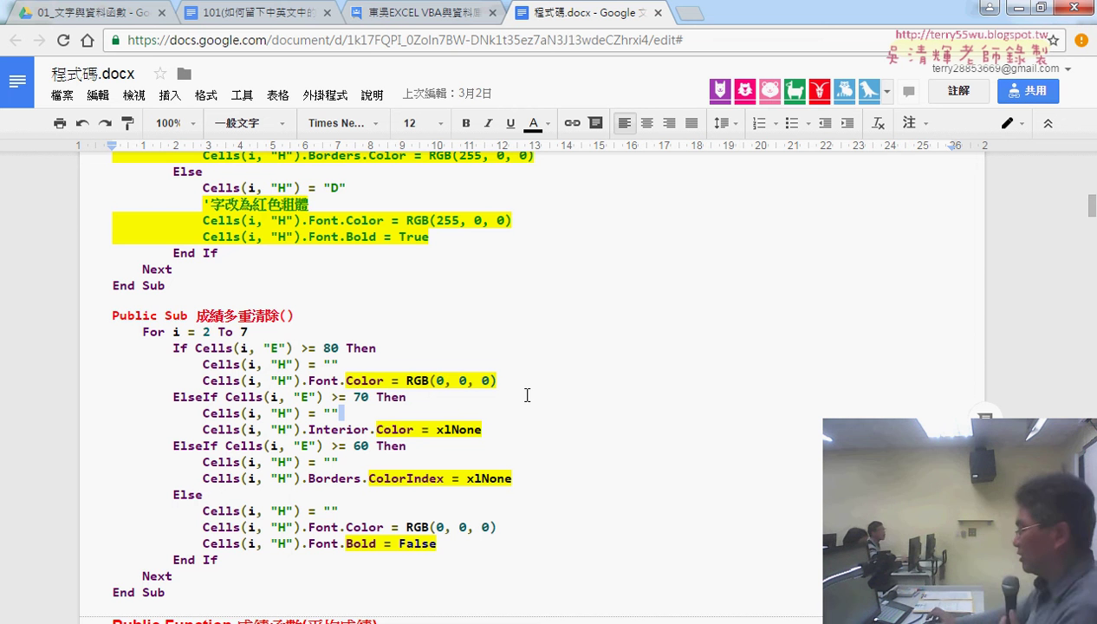
{"action": "scroll", "coordinate": [526, 395], "scroll_direction": "down", "scroll_amount": 1}
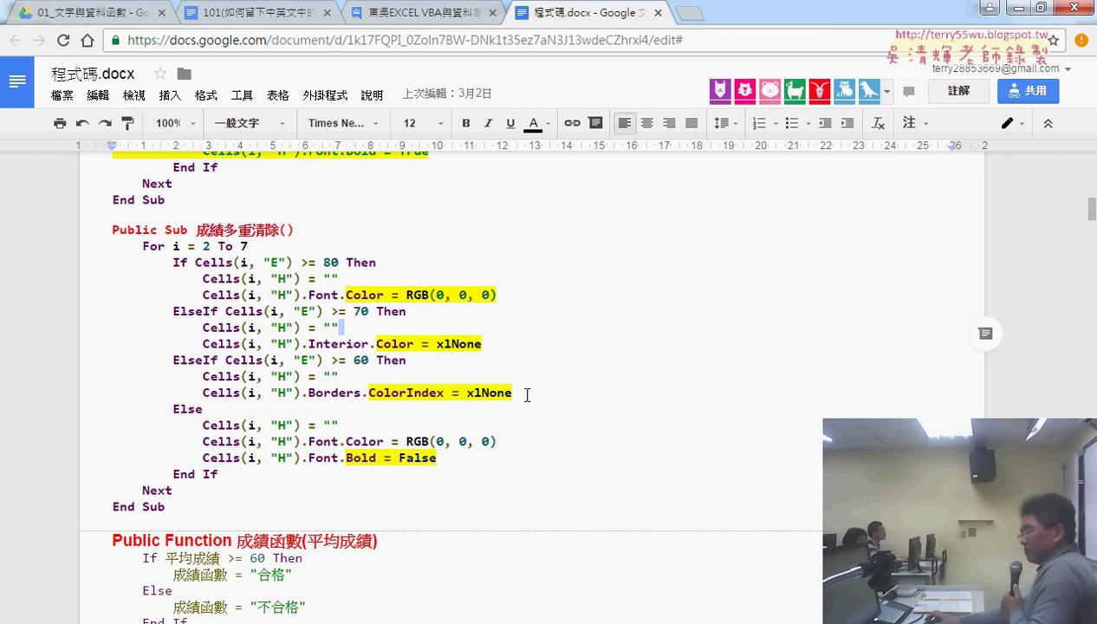
{"action": "scroll", "coordinate": [527, 395], "scroll_direction": "down", "scroll_amount": 3}
{"action": "scroll", "coordinate": [526, 394], "scroll_direction": "down", "scroll_amount": 2}
{"action": "scroll", "coordinate": [526, 395], "scroll_direction": "down", "scroll_amount": 1}
{"action": "scroll", "coordinate": [525, 394], "scroll_direction": "up", "scroll_amount": 1}
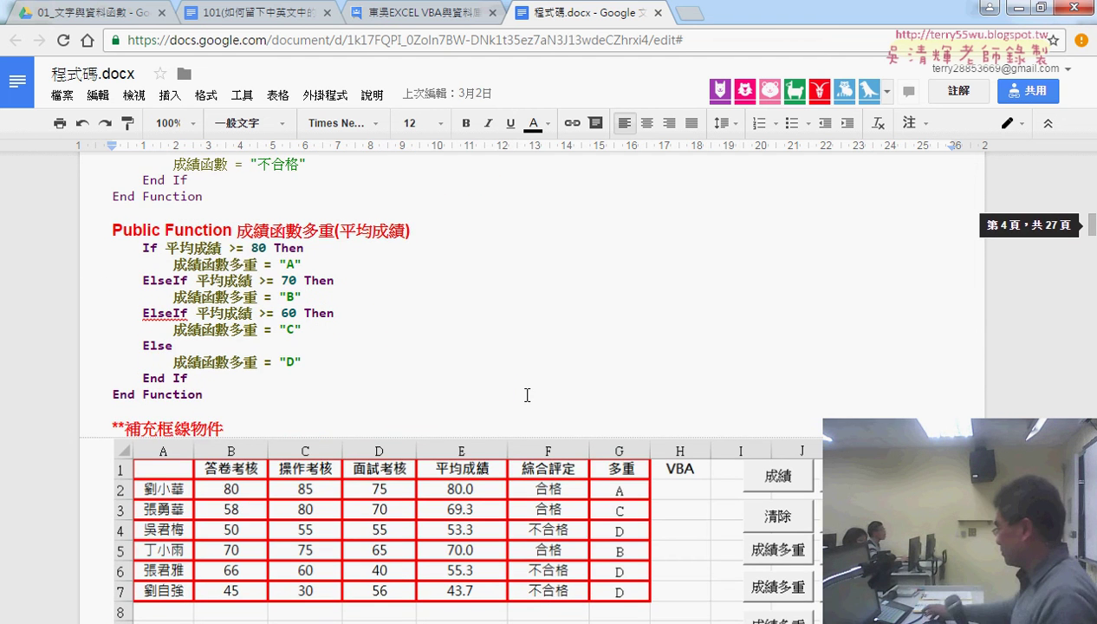